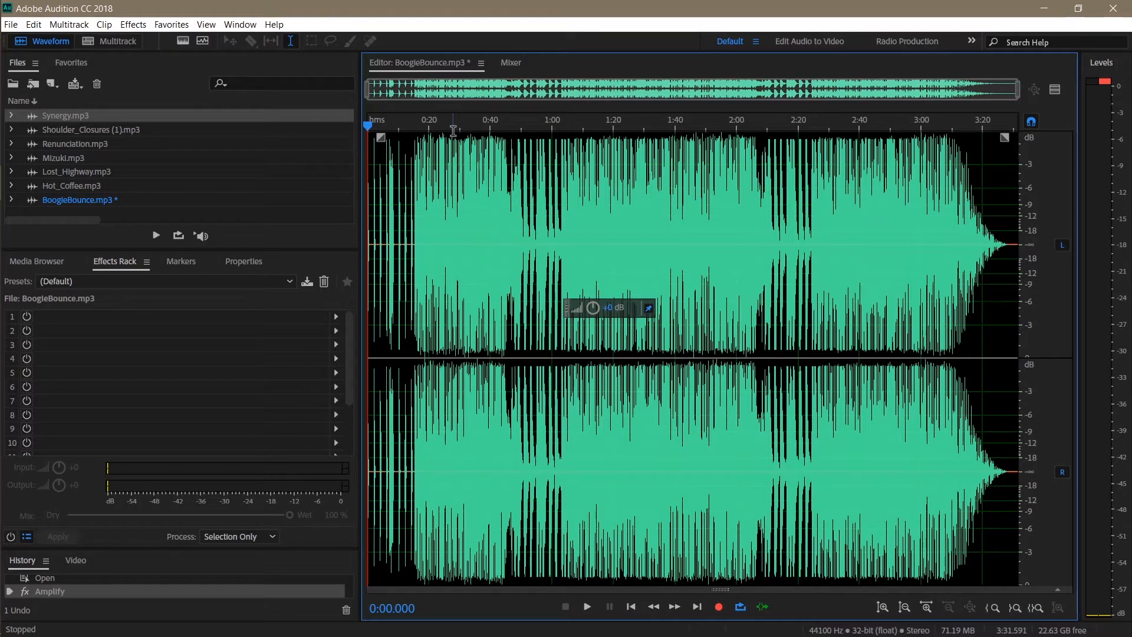
Step: Play BoogieBounce.mp3 from the start, then replay it from where the full beat enters at about 0:15
key("space")
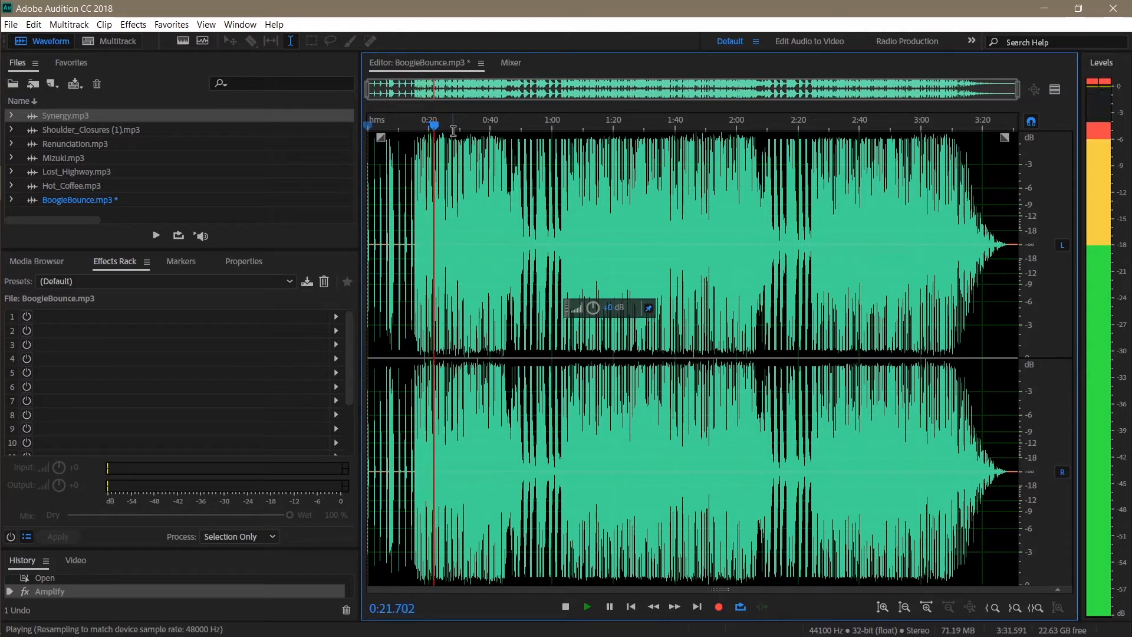
key("space")
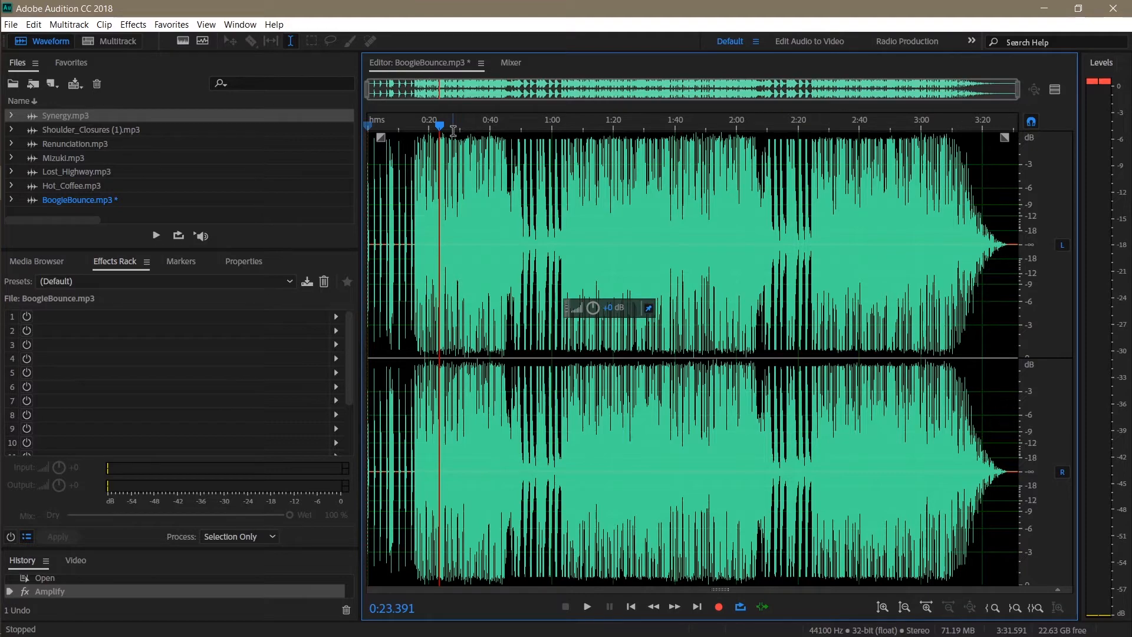
key("equal")
key("equal")
key("equal")
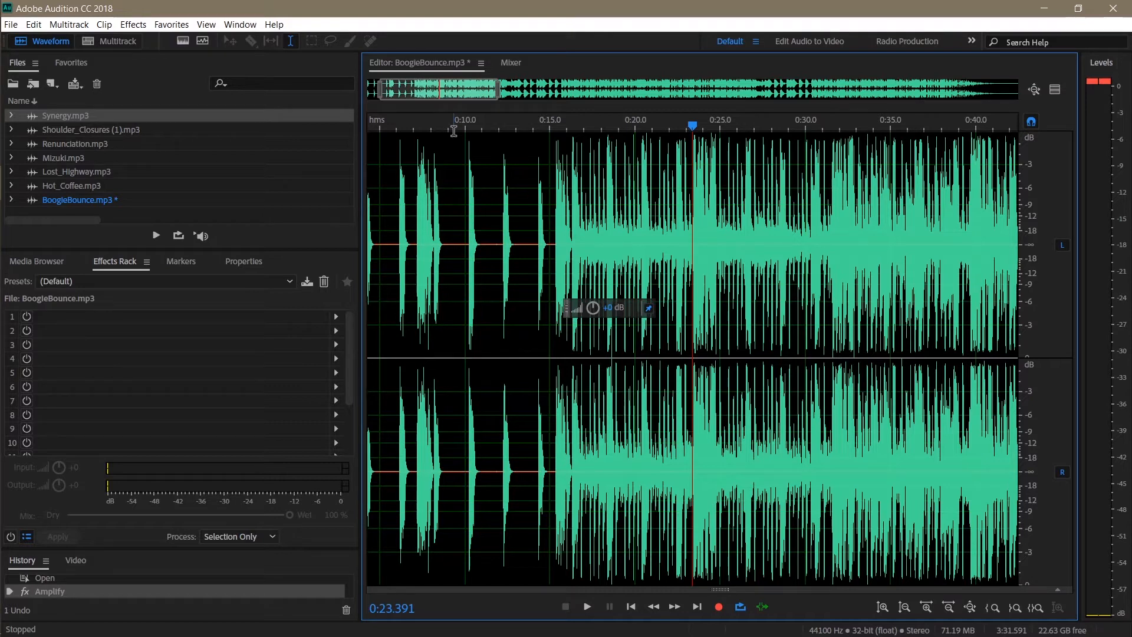
left_click(554, 125)
key("space")
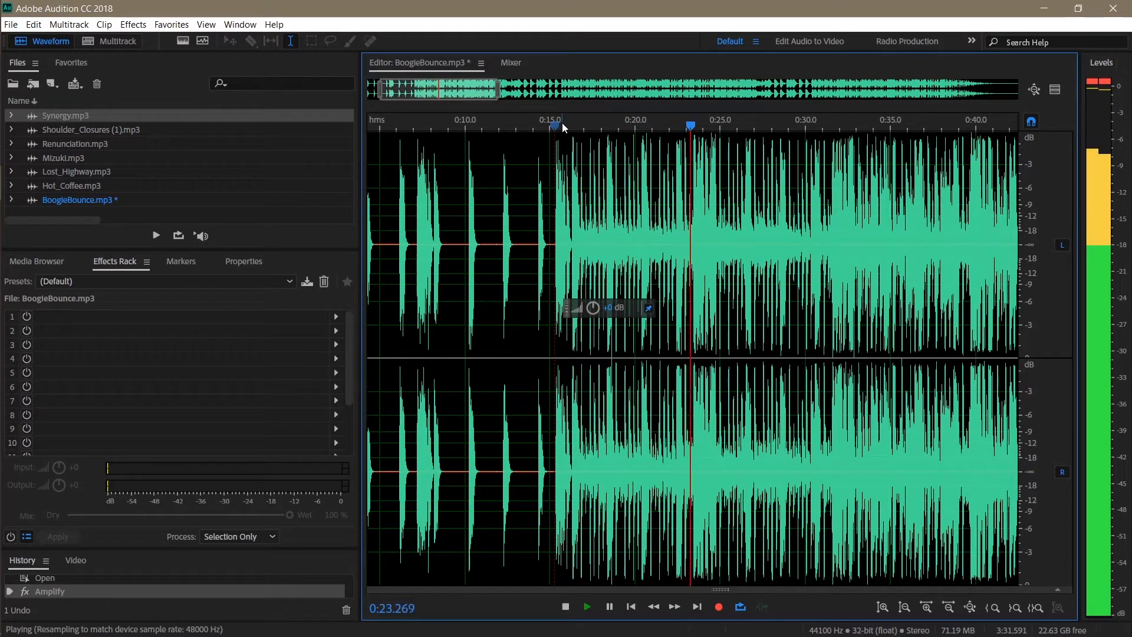
key("space")
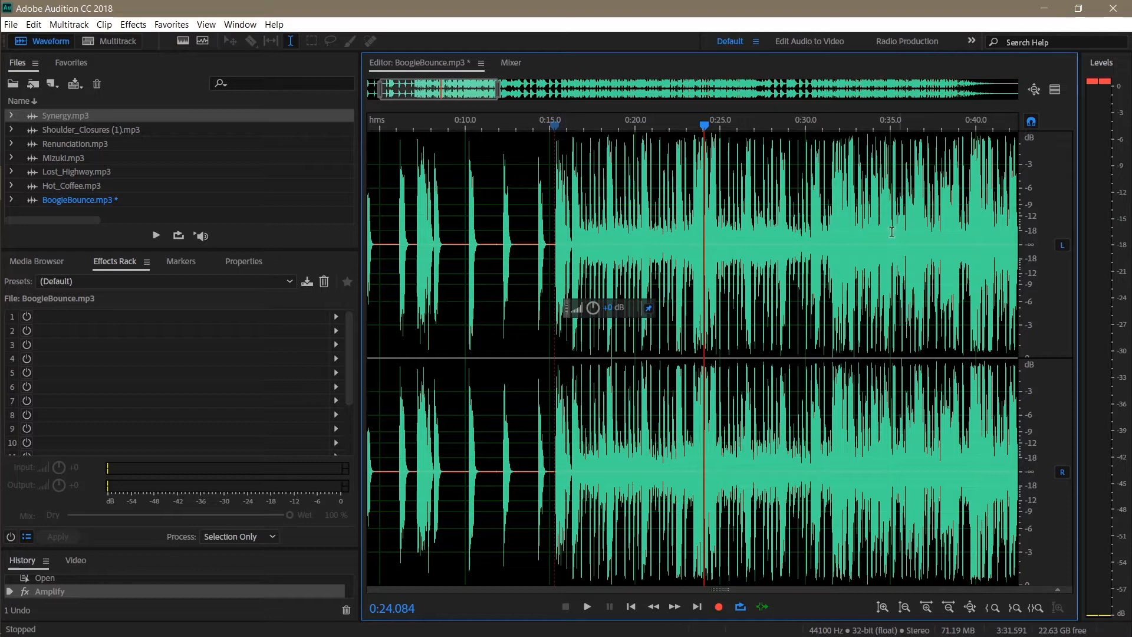
left_click(560, 134)
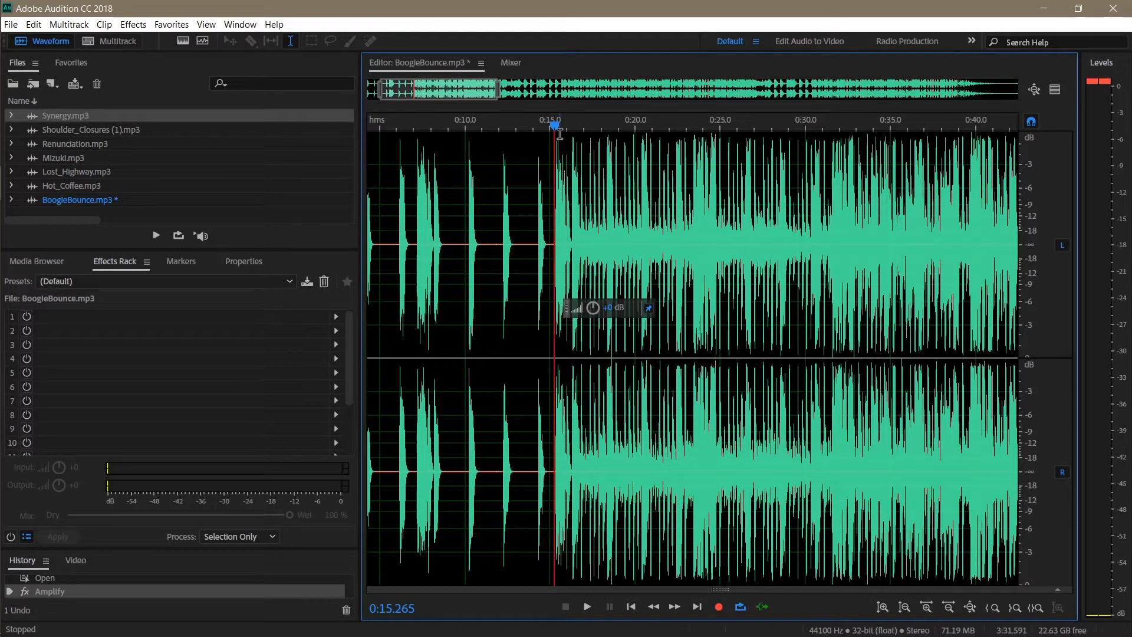
key("space")
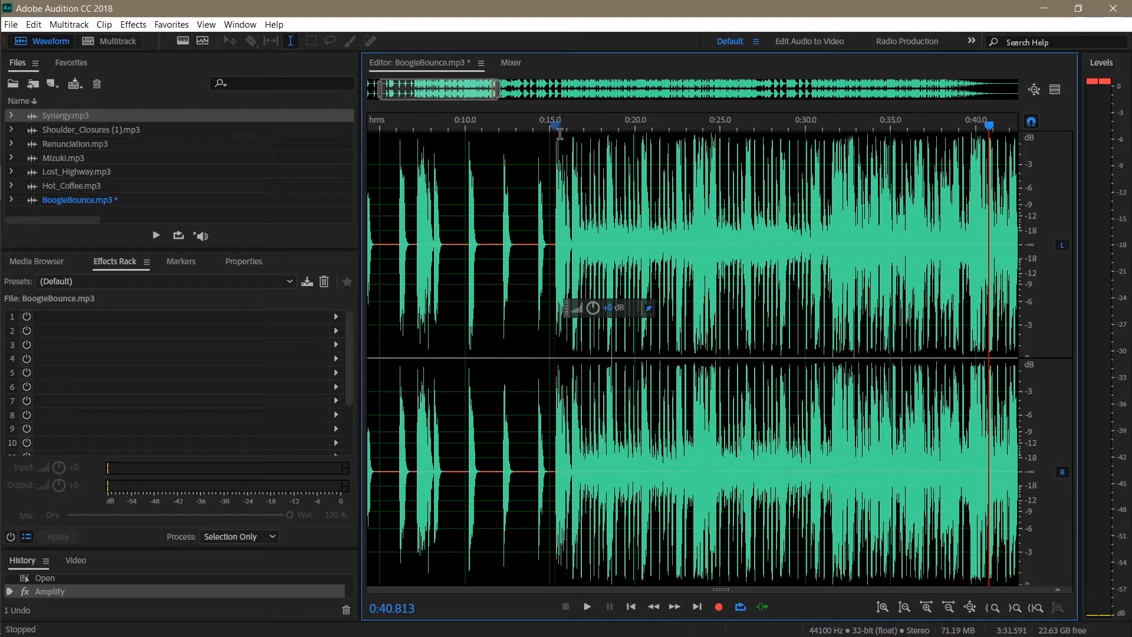
Step: Play from just before the 0:10 mark and select the section from about 0:16.3 to 0:32.4 for looping
left_click(595, 123)
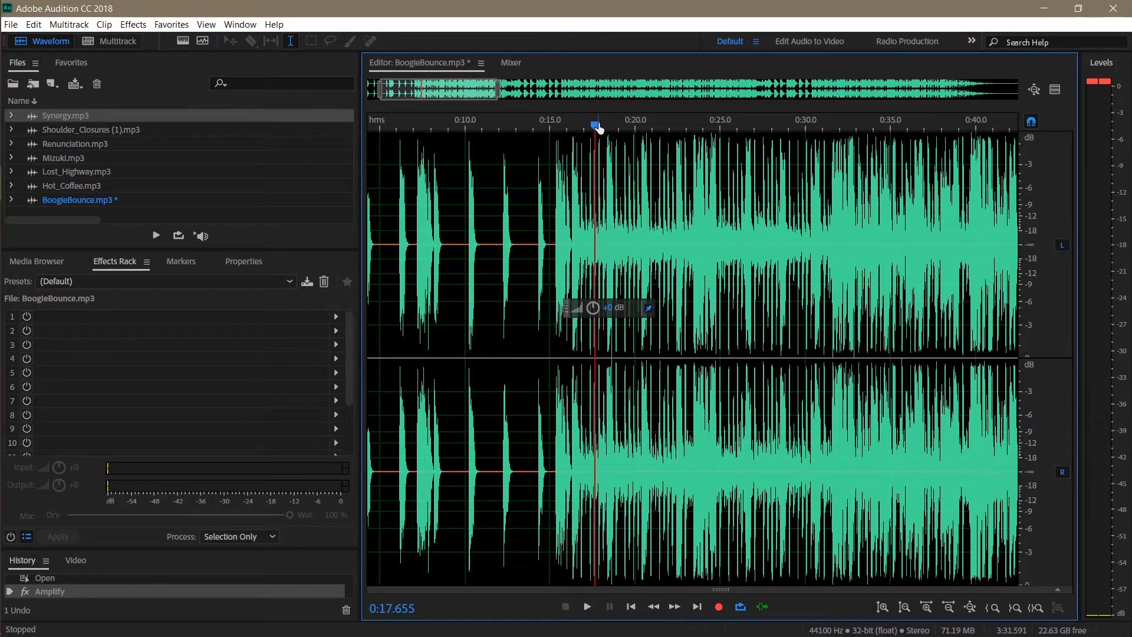
scroll(600, 122, "down", 5)
scroll(605, 120, "up", 5)
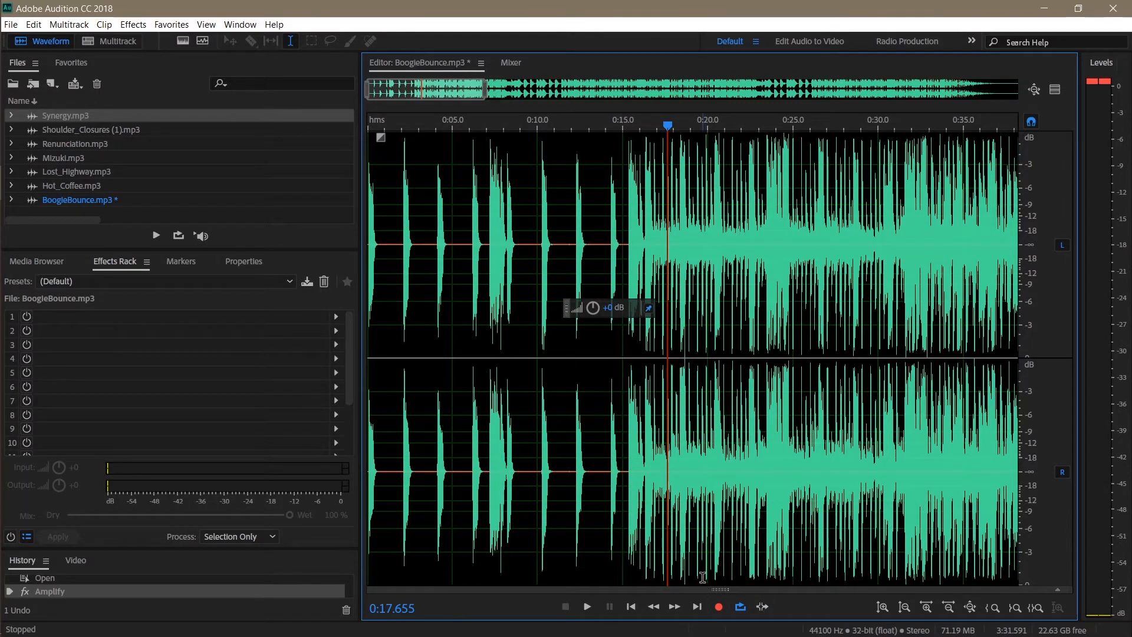
scroll(511, 126, "up", 1)
left_click(540, 126)
key("space")
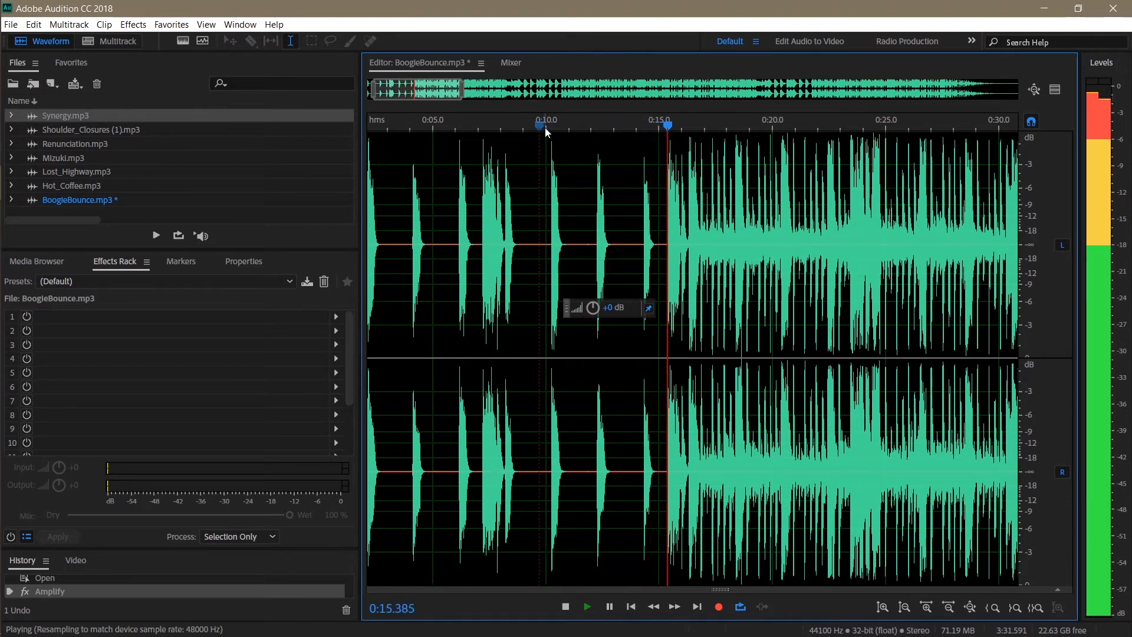
key("shift+End")
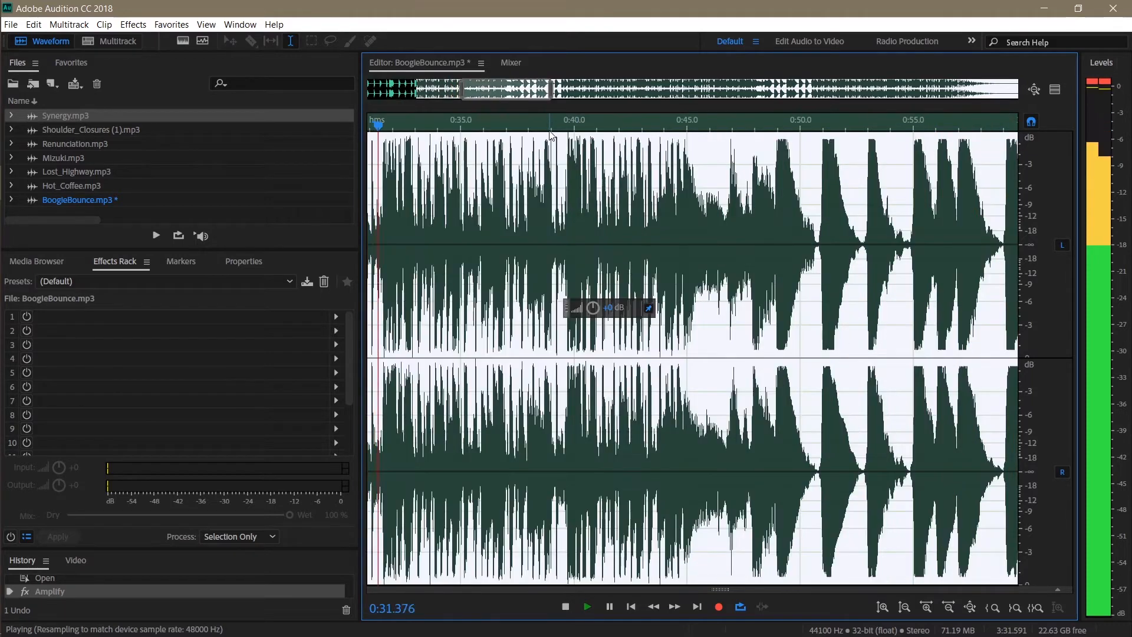
key("shift+End")
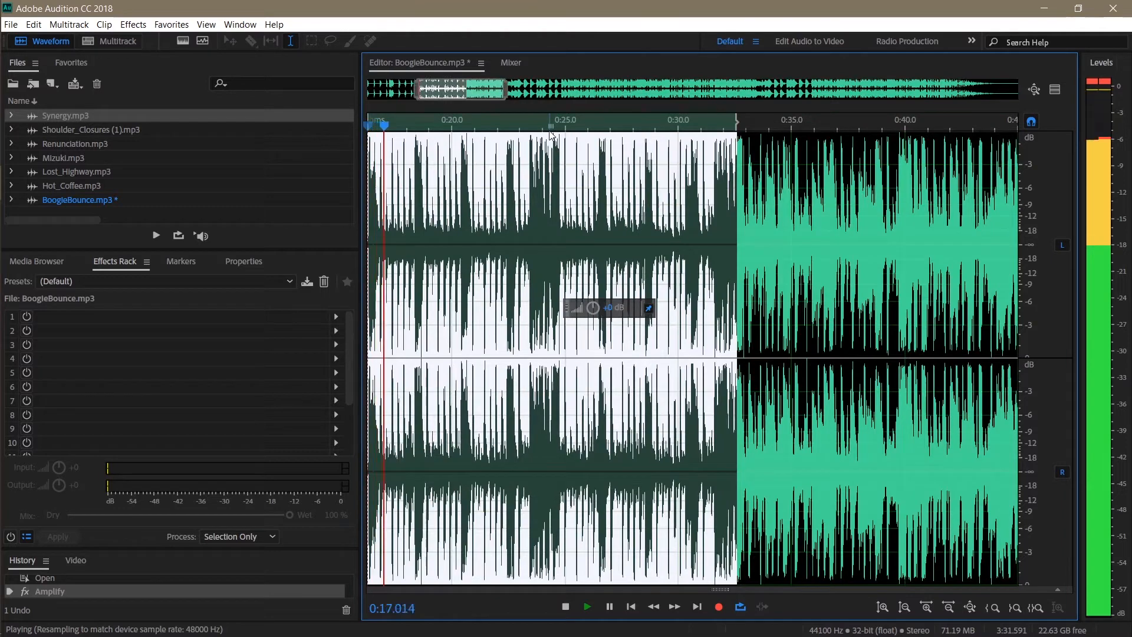
key("space")
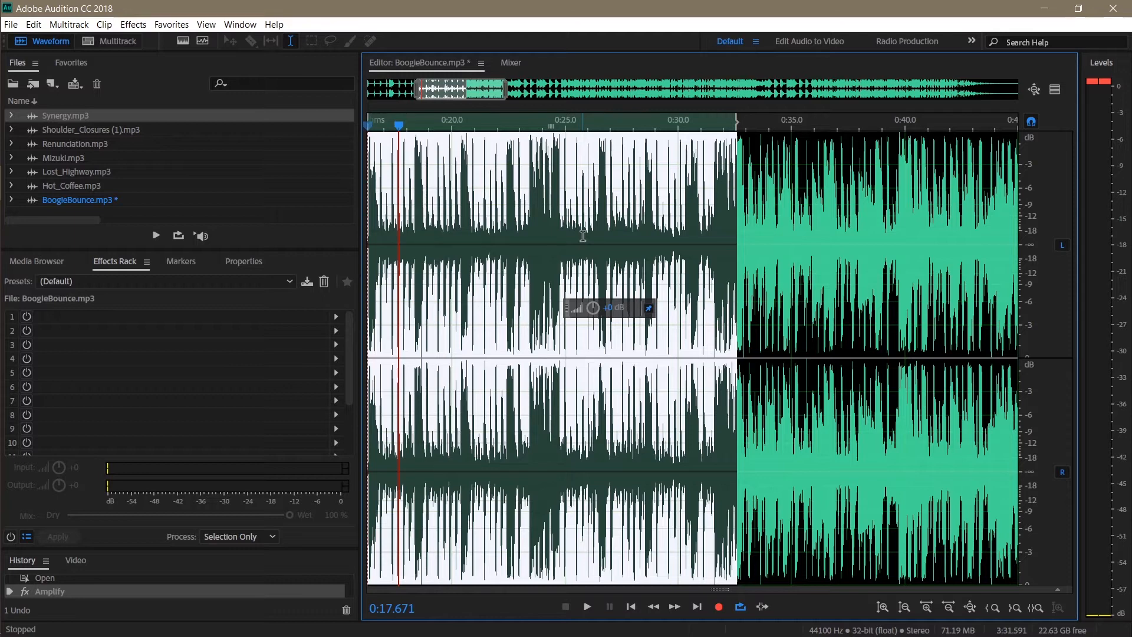
scroll(583, 236, "down", 2)
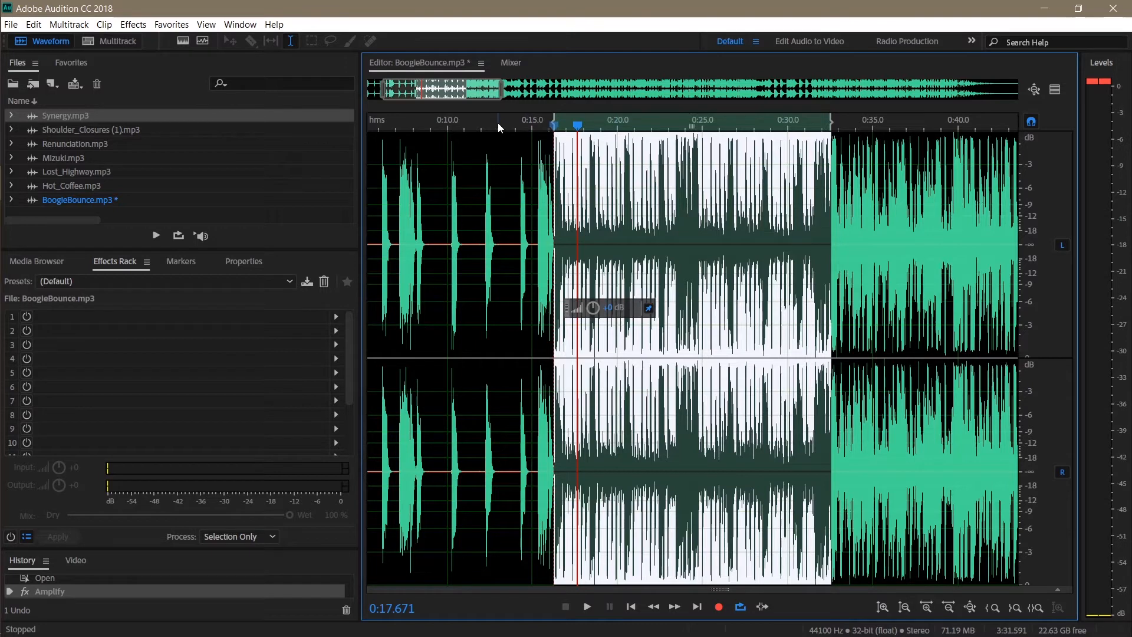
Step: Place the playhead at about 0:12, turn on Skip Selection and play towards the selection's start
left_click_drag(575, 126, 481, 126)
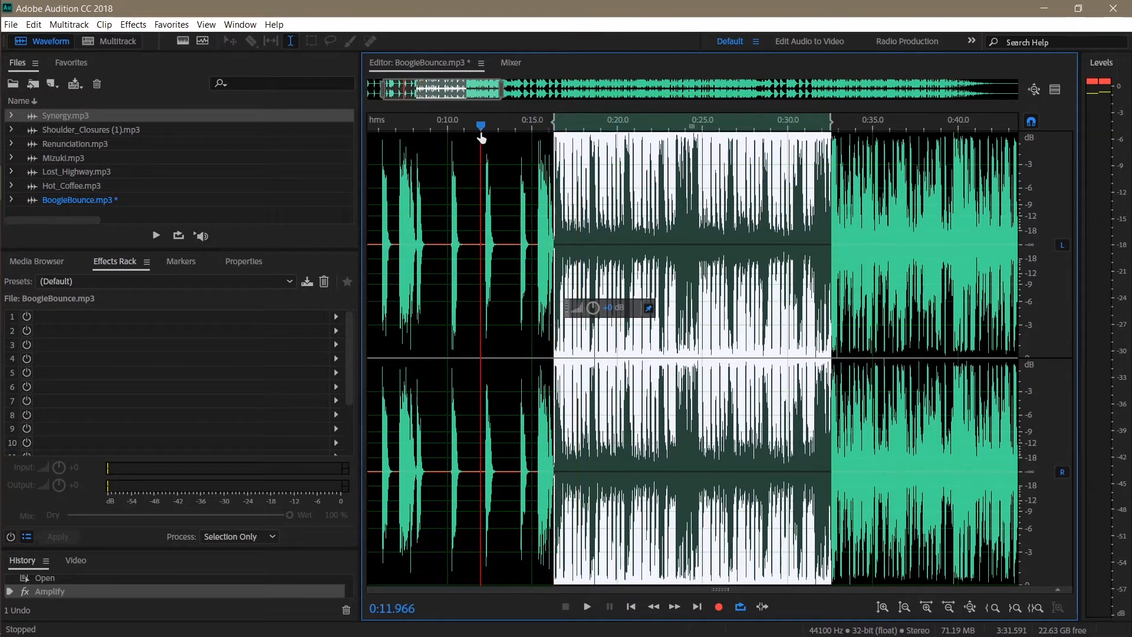
left_click(762, 609)
key("space")
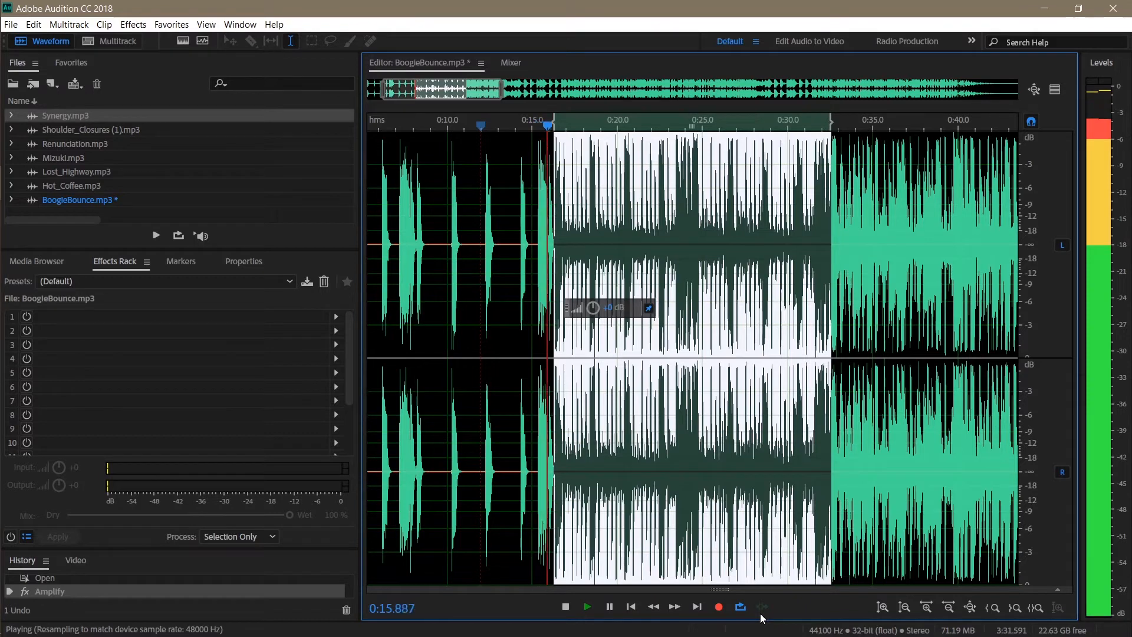
key("space")
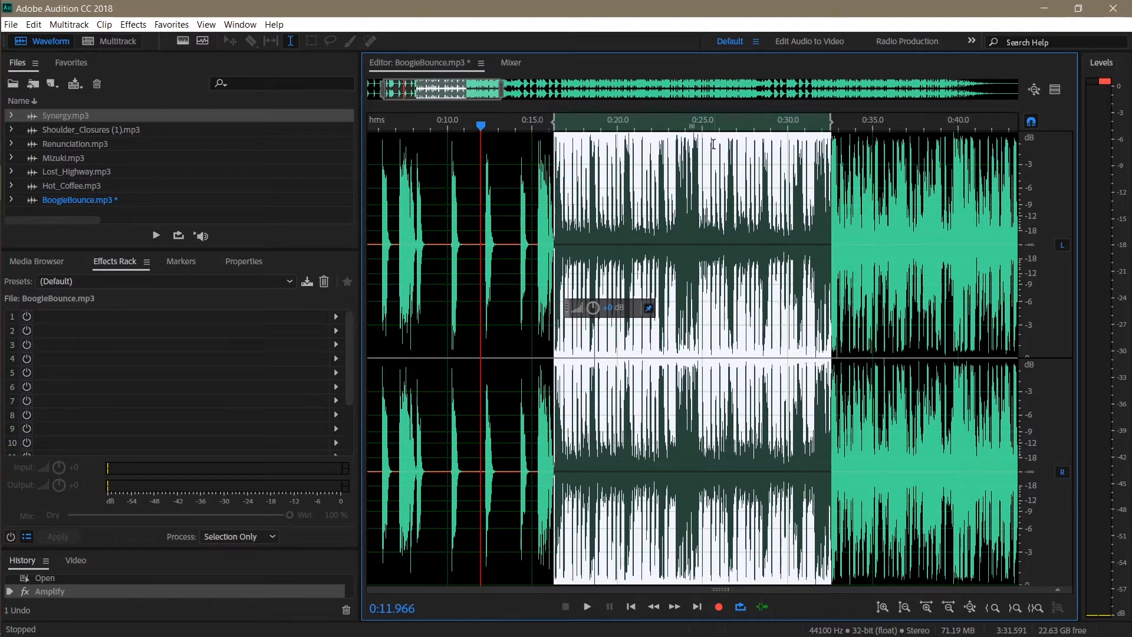
Step: Fine-tune the selection's start edge to the beat onset at 0:16.318
left_click(546, 123)
scroll(545, 124, "up", 1)
left_click_drag(507, 125, 446, 124)
scroll(475, 125, "up", 1)
scroll(639, 120, "up", 1)
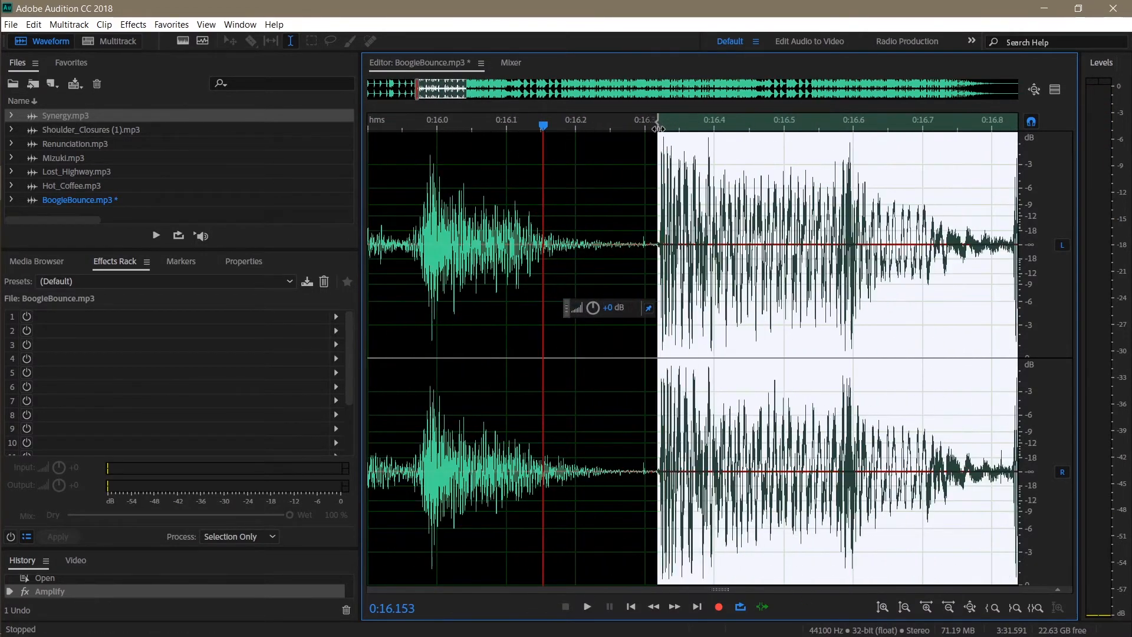
scroll(394, 91, "down", 2)
scroll(1002, 121, "up", 4)
left_click(391, 124)
scroll(391, 123, "down", 3)
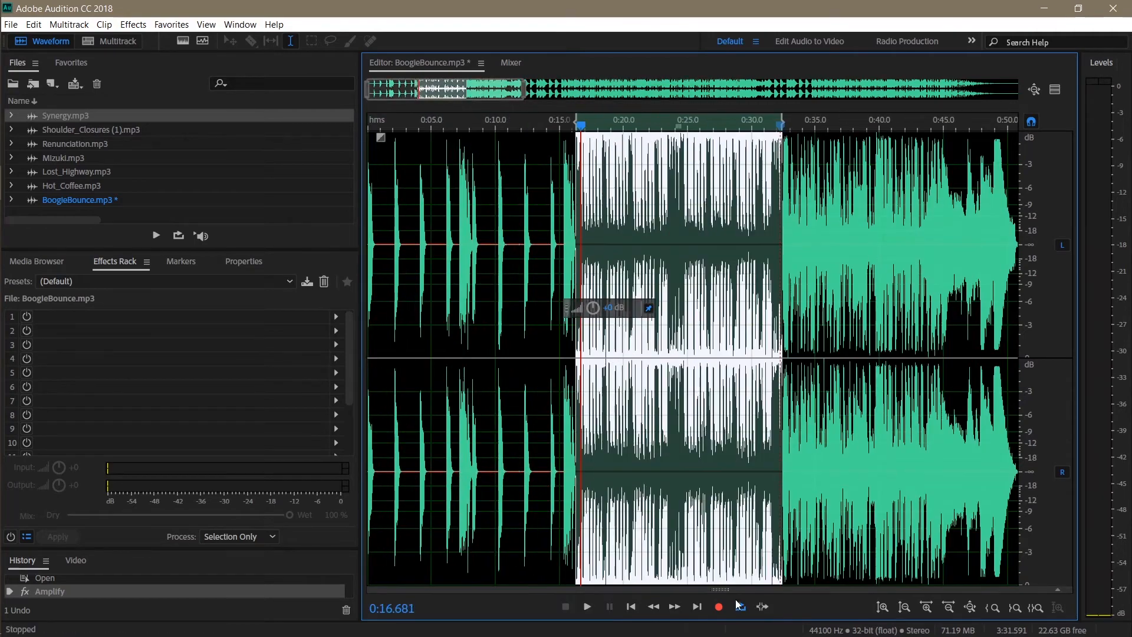
Step: With loop playback off, play the selection's last moments and extend its end edge to about 0:32.58
scroll(774, 127, "up", 1)
scroll(607, 121, "up", 5)
key("space")
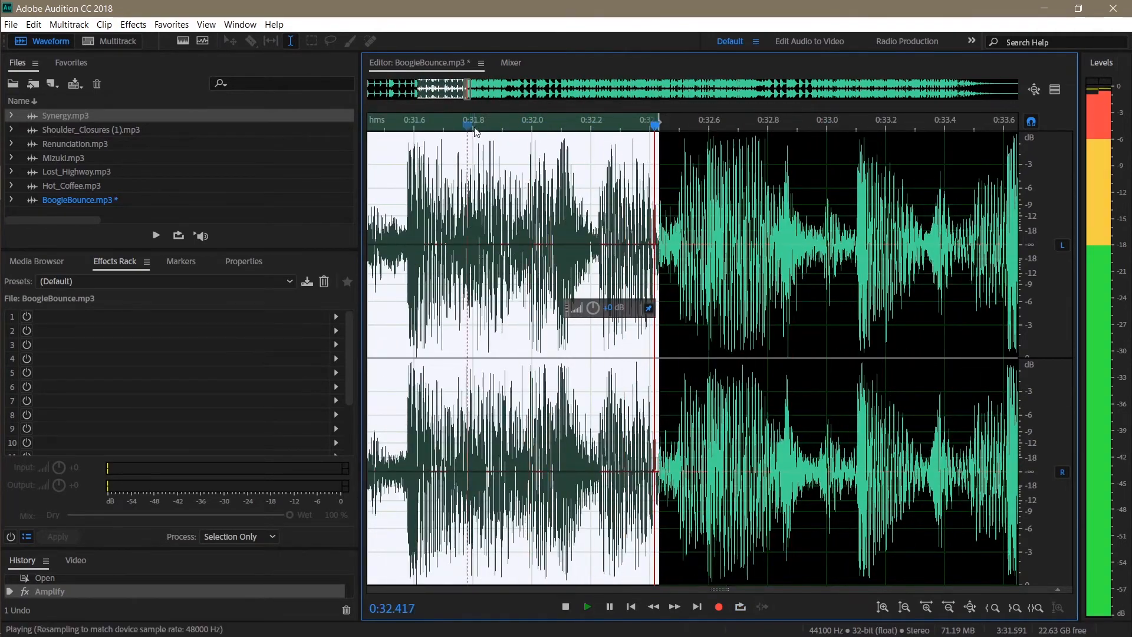
key("space")
left_click_drag(660, 127, 702, 131)
scroll(701, 127, "up", 4)
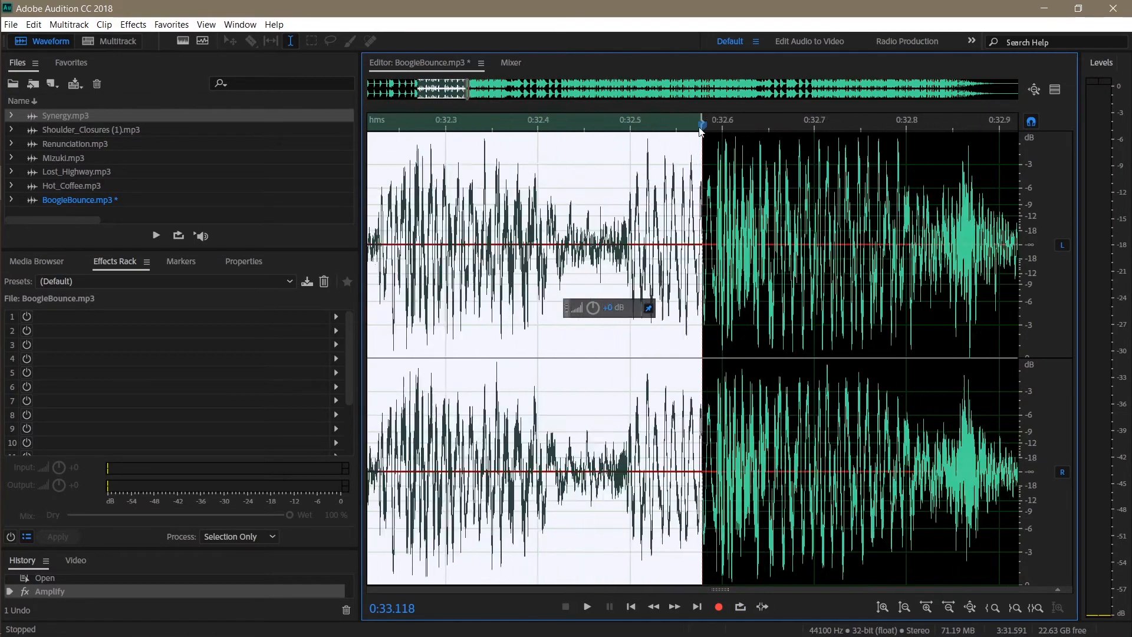
Step: Turn on loop playback and Skip Selection, play into the selection's start, and place the playhead at about 0:14.2
scroll(588, 129, "down", 10)
key("space")
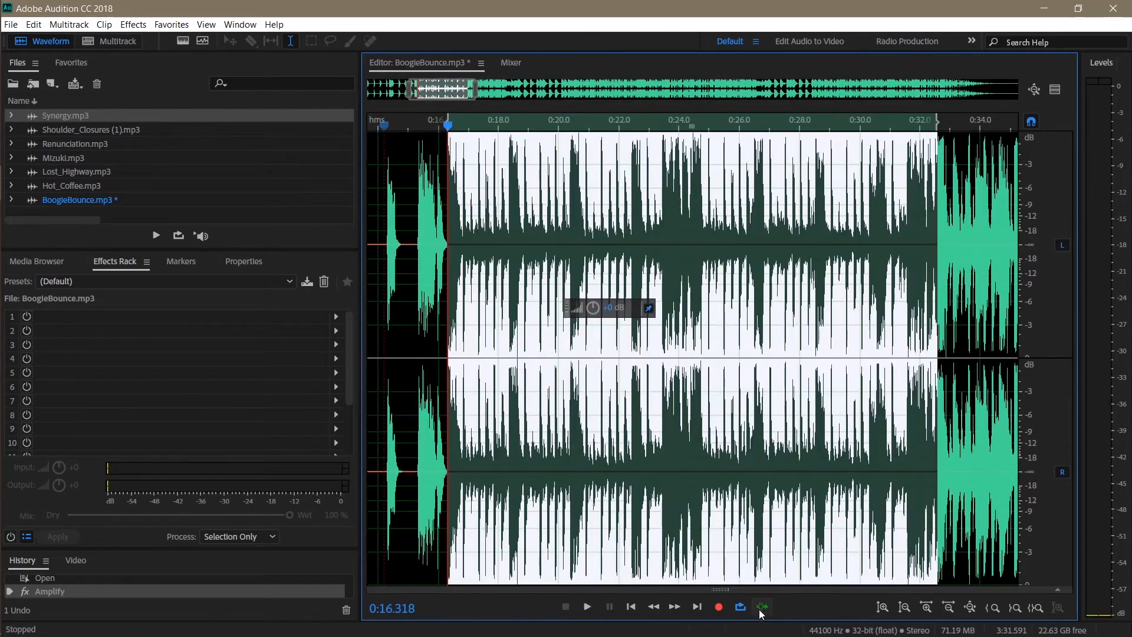
left_click(759, 603)
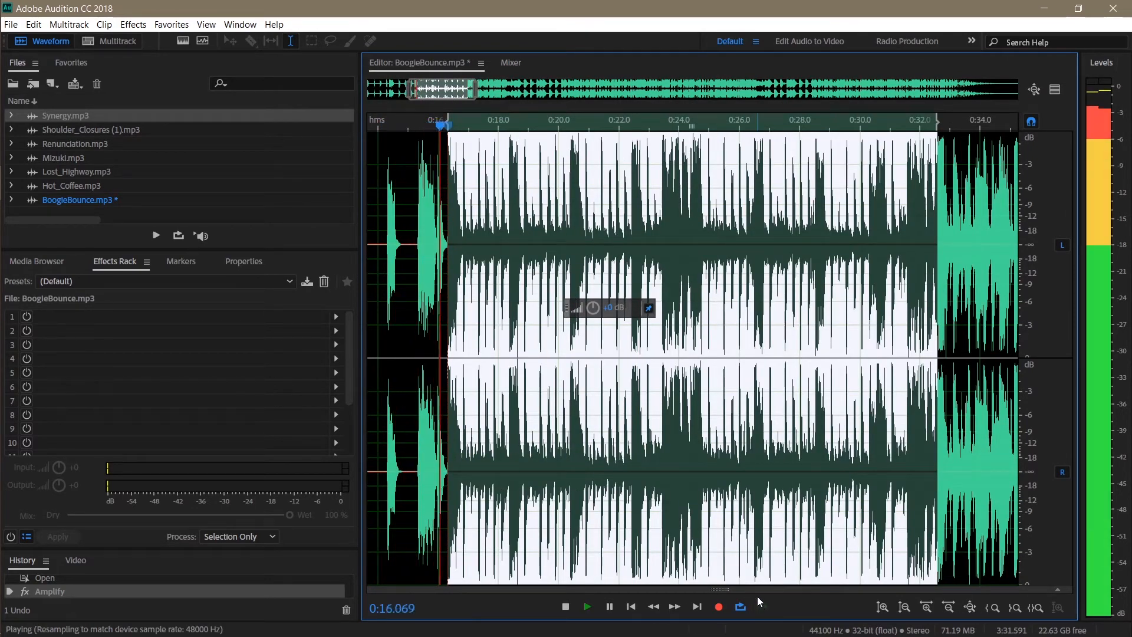
key("space")
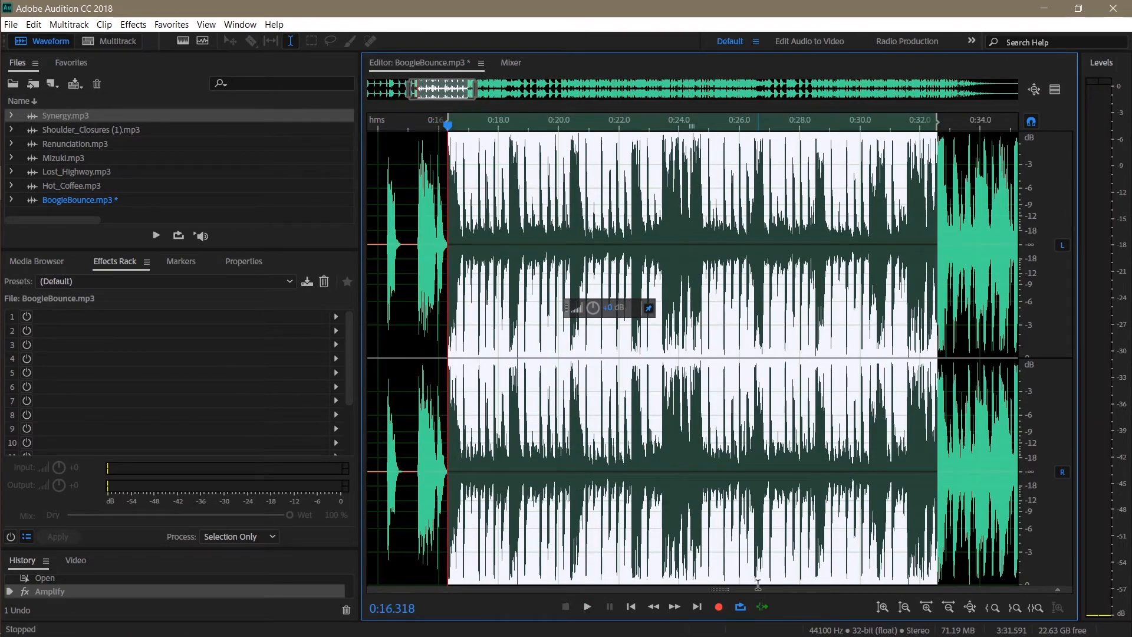
key("minus")
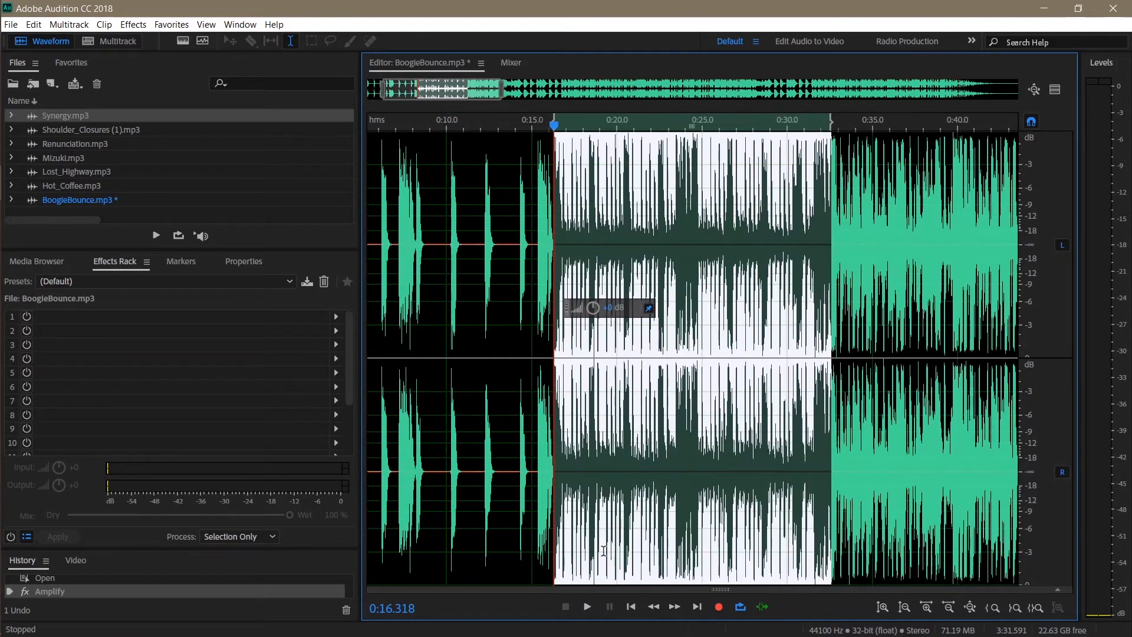
left_click(519, 127)
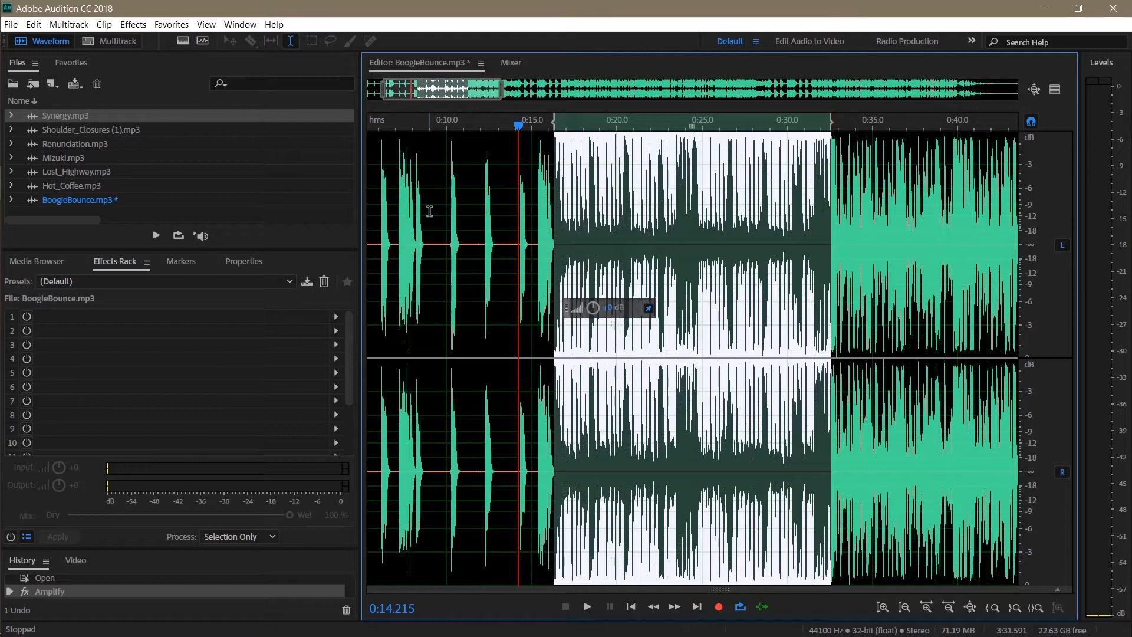
Step: Examine the waveform detail inside the selection around 0:24.45, then return to an overview of the first 50 seconds
key("equal")
key("equal")
key("equal")
key("equal")
key("equal")
key("equal")
key("equal")
key("equal")
key("equal")
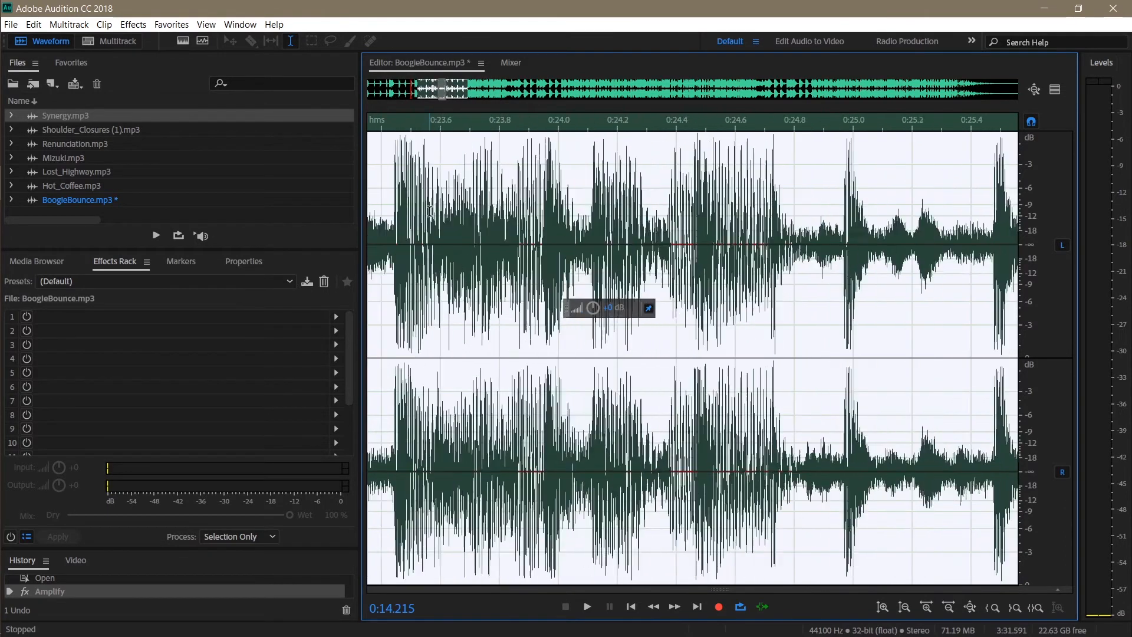
key("equal")
key("equal")
key("equal")
key("equal")
key("equal")
key("equal")
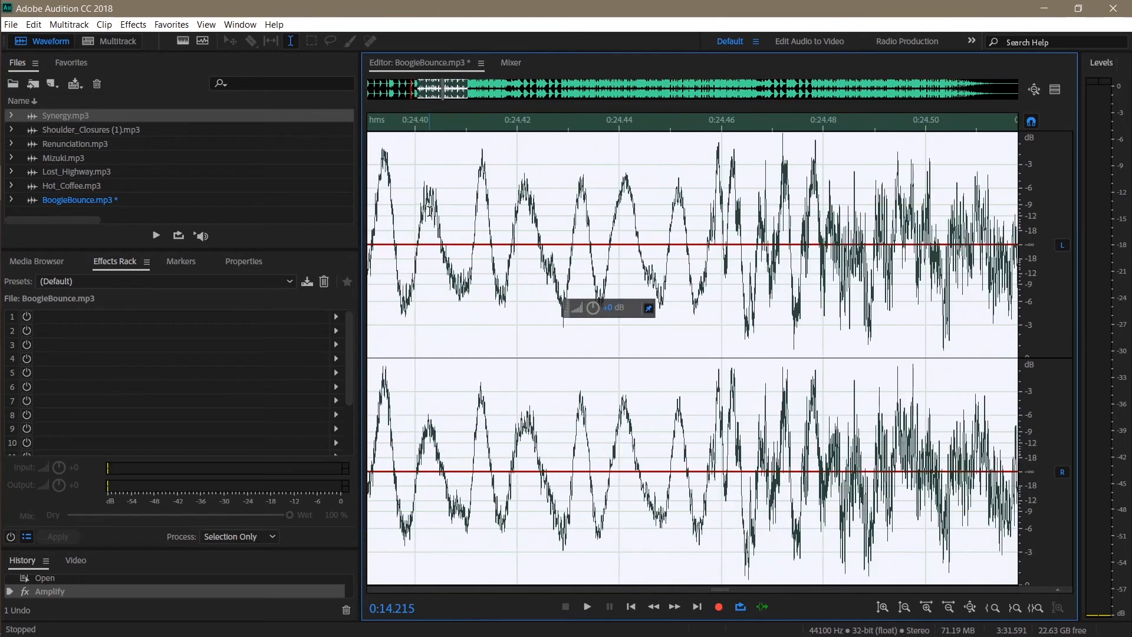
key("equal")
key("minus")
key("minus")
key("minus")
key("minus")
key("minus")
key("minus")
key("minus")
key("minus")
key("minus")
key("minus")
key("minus")
key("minus")
key("minus")
key("minus")
key("minus")
key("minus")
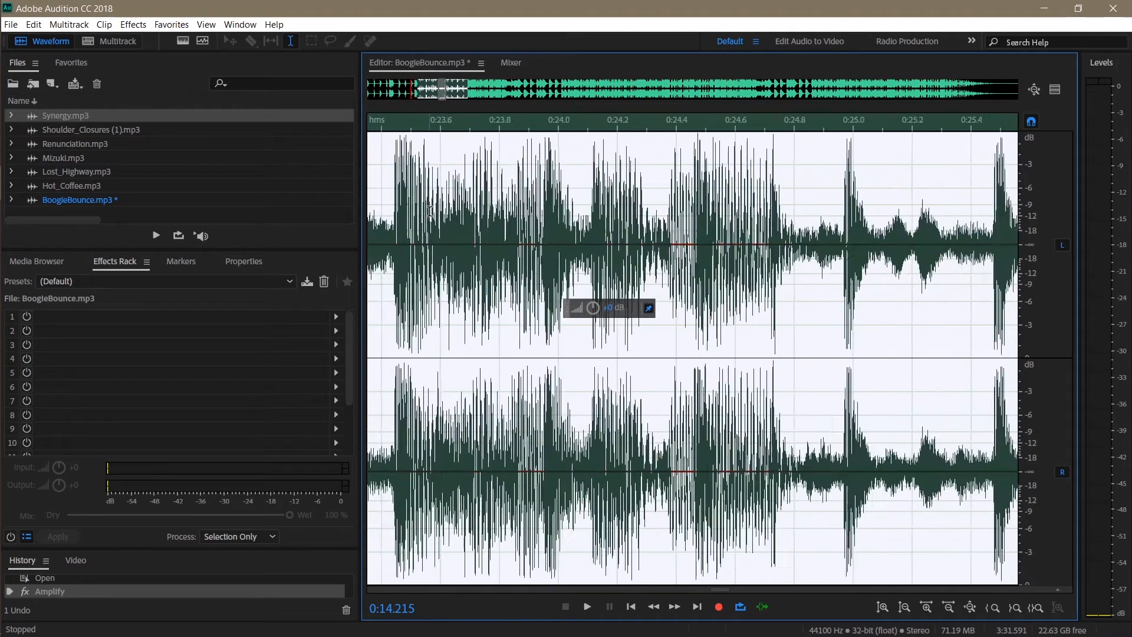
key("minus")
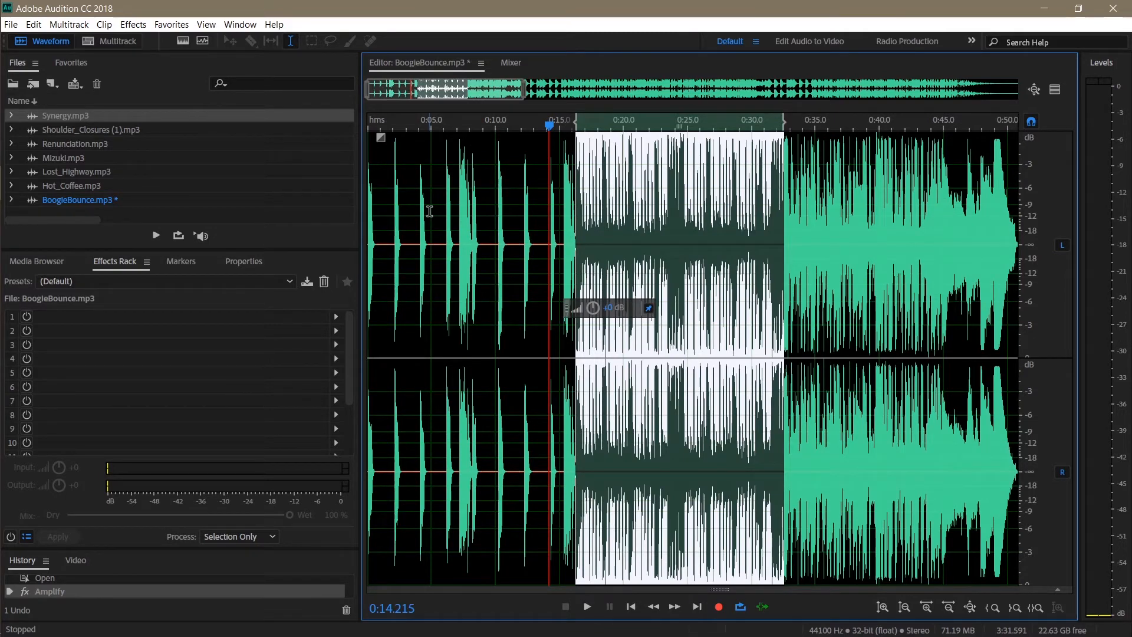
Step: Play from about 0:13 with Skip Selection on to hear the transition past the selected section
left_click(533, 125)
key("space")
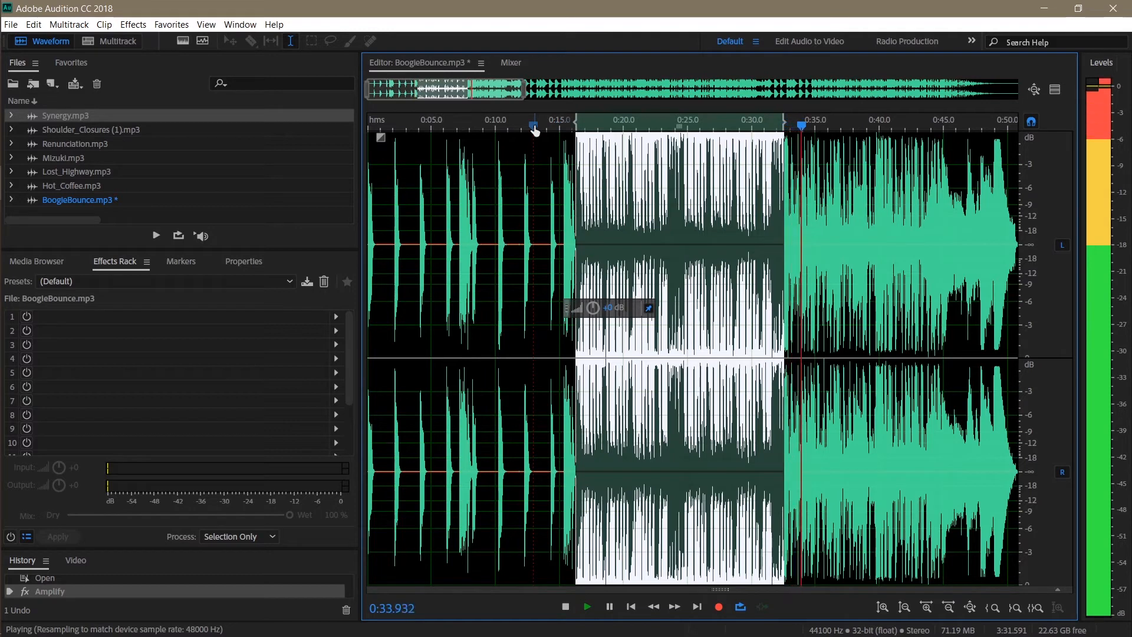
key("space")
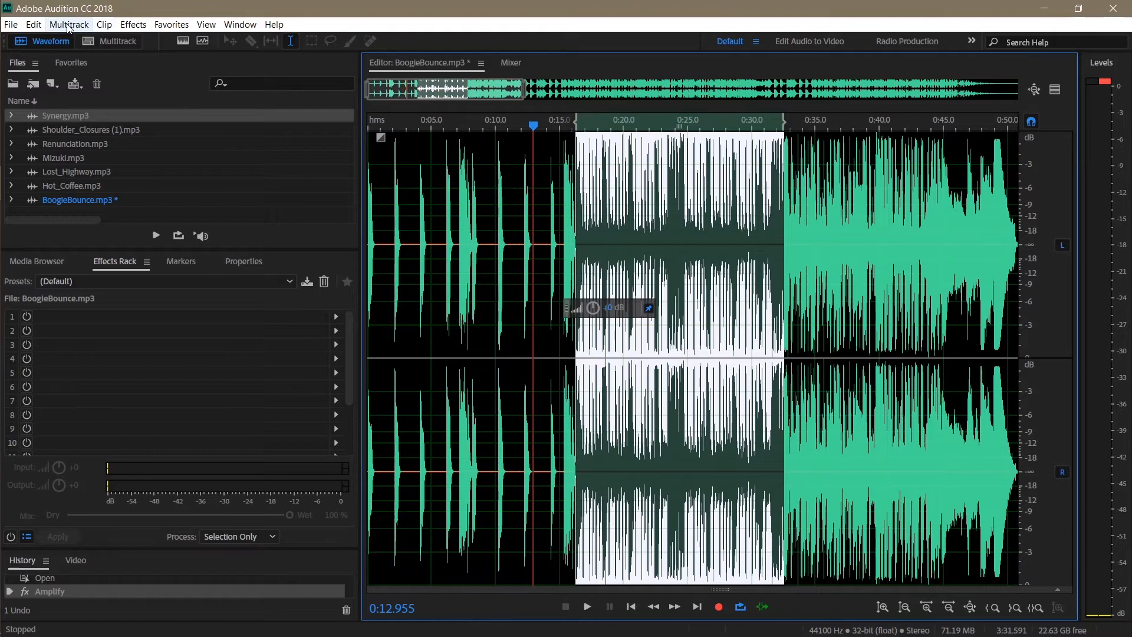
Step: Move the playhead to the next marker or selection boundary at 0:16.318
left_click(33, 26)
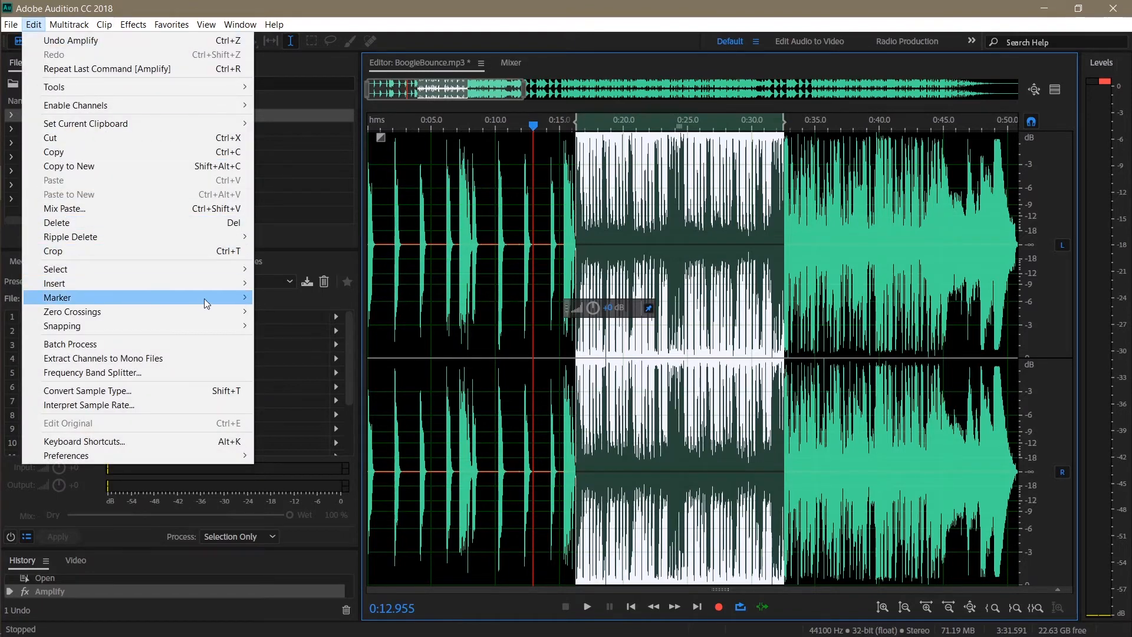
mouse_move(205, 298)
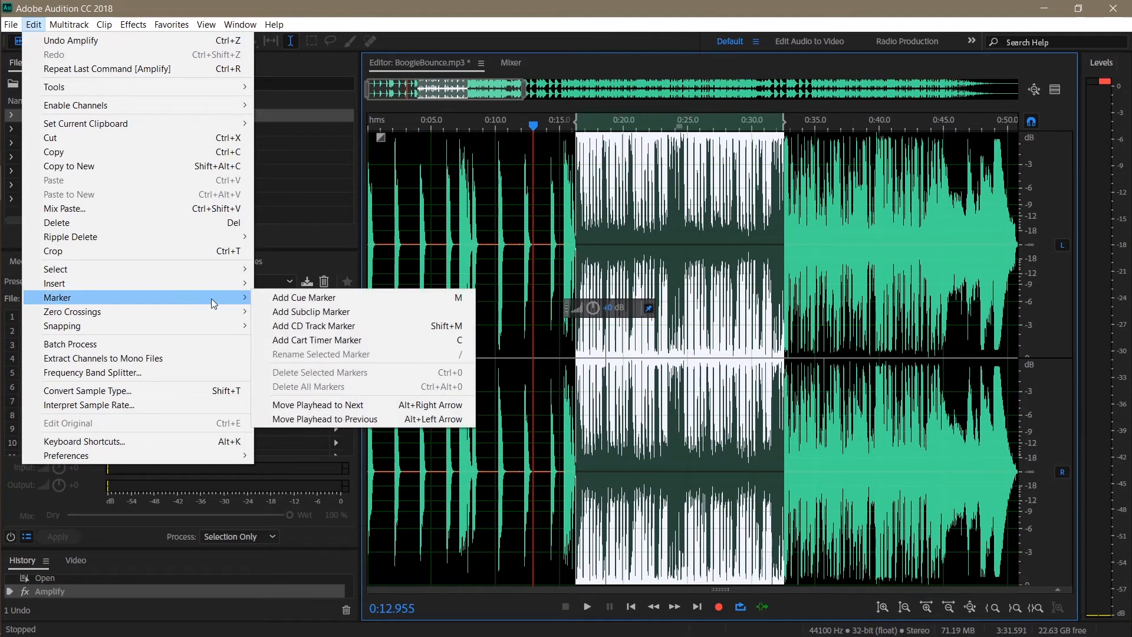
left_click(309, 405)
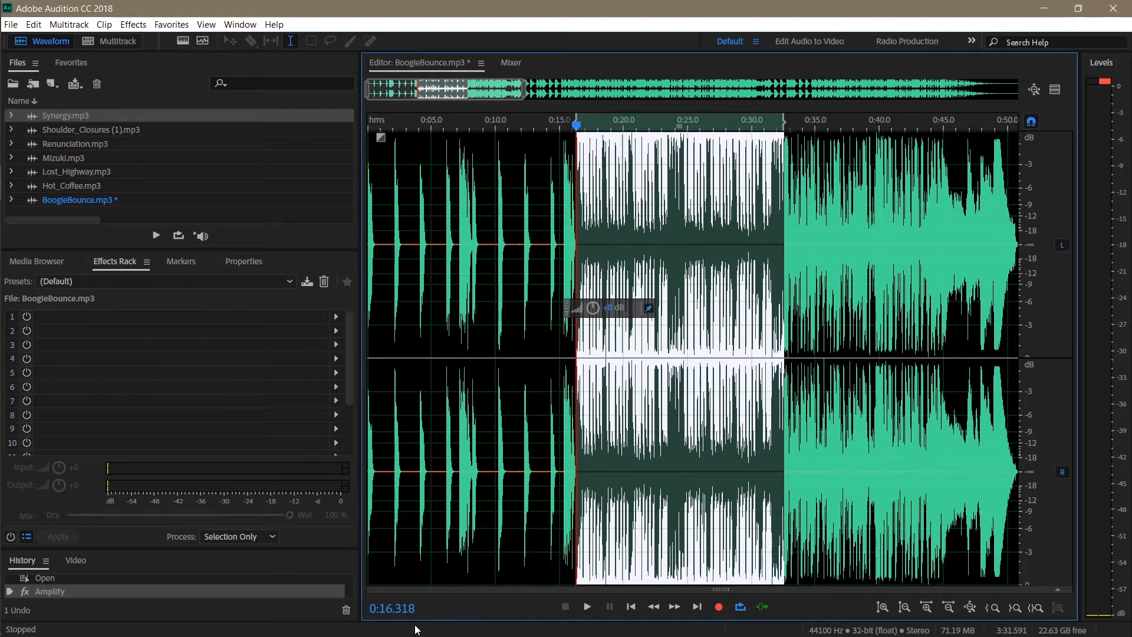
Step: Move the playhead to the selection's end and back to about 0:13.8, and delete the selected audio
key("ctrl+Right")
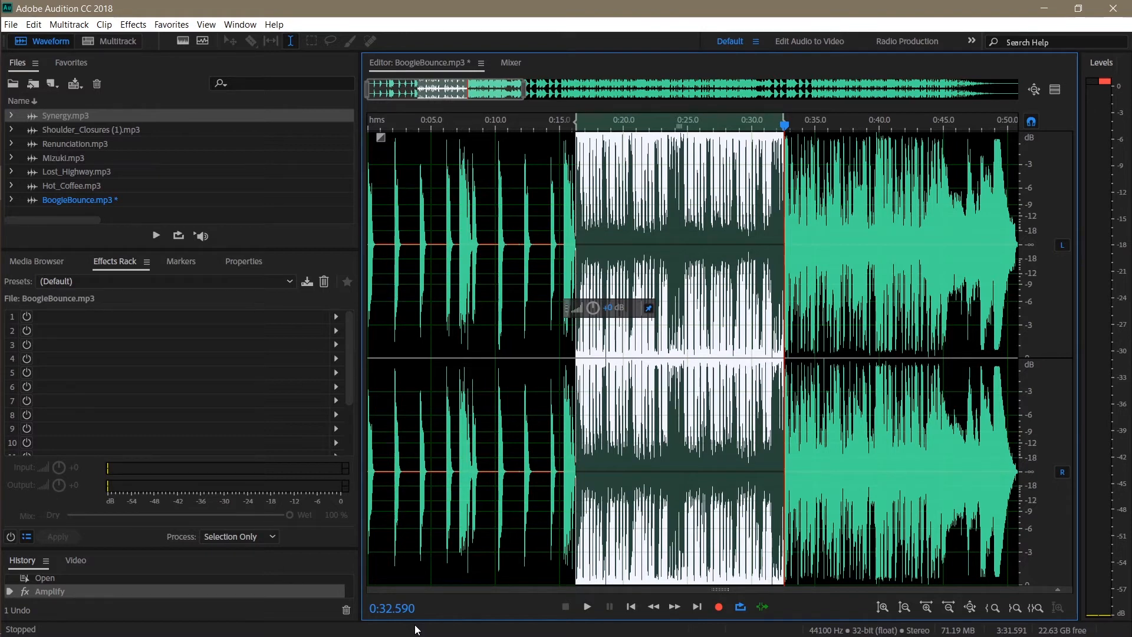
left_click(545, 128)
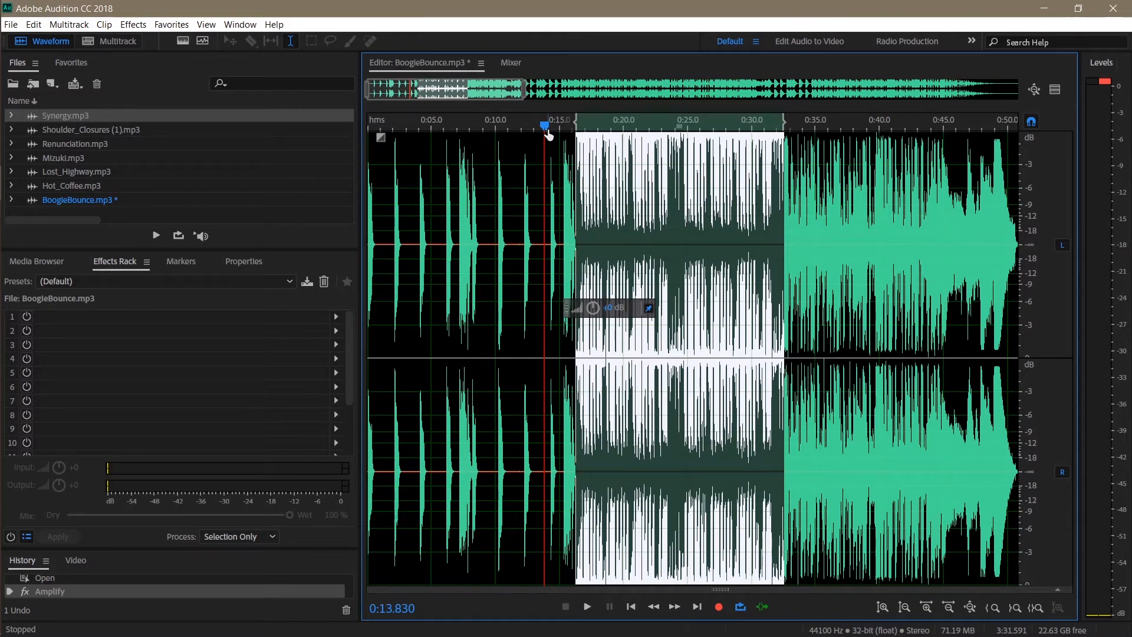
key("Delete")
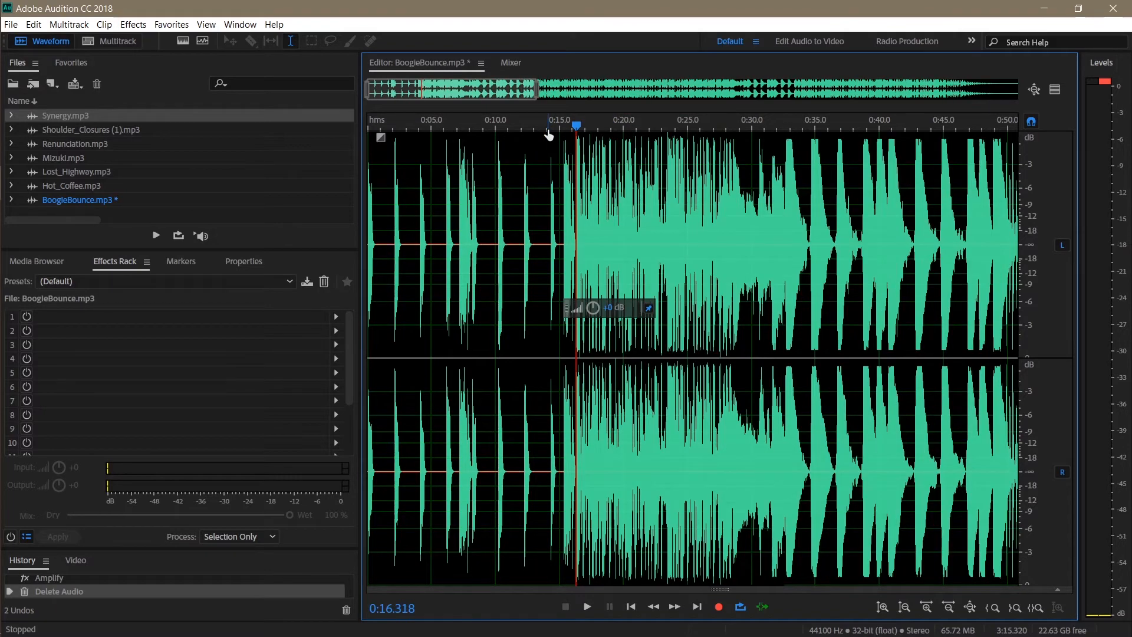
Step: Play from about 0:10 to hear the transition across the cut, and undo the deletion
left_click(497, 125)
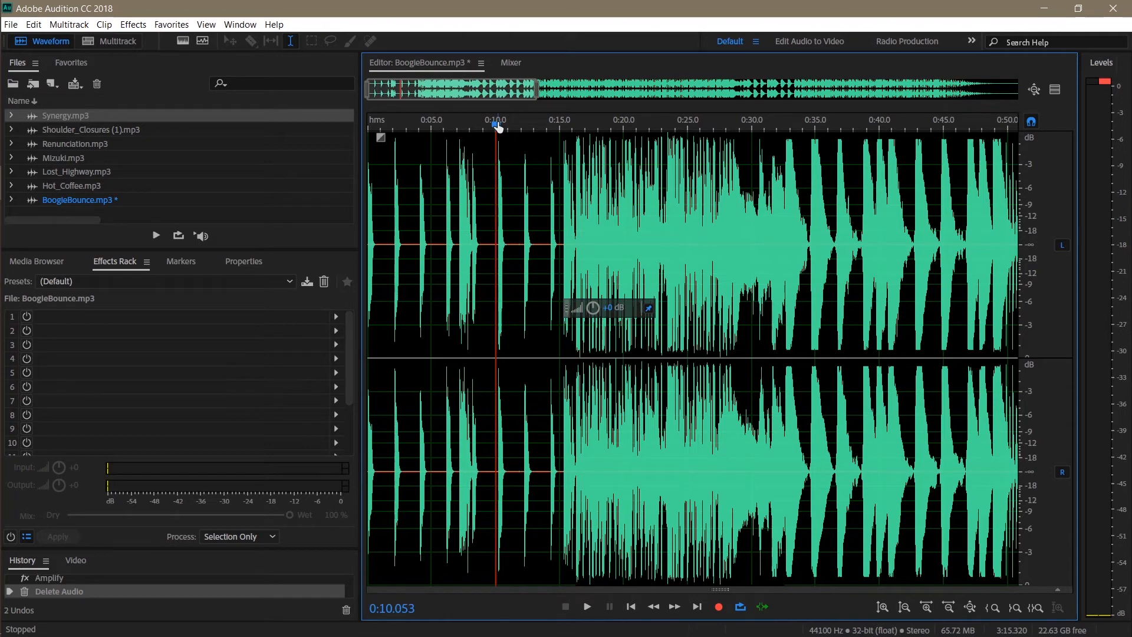
key("space")
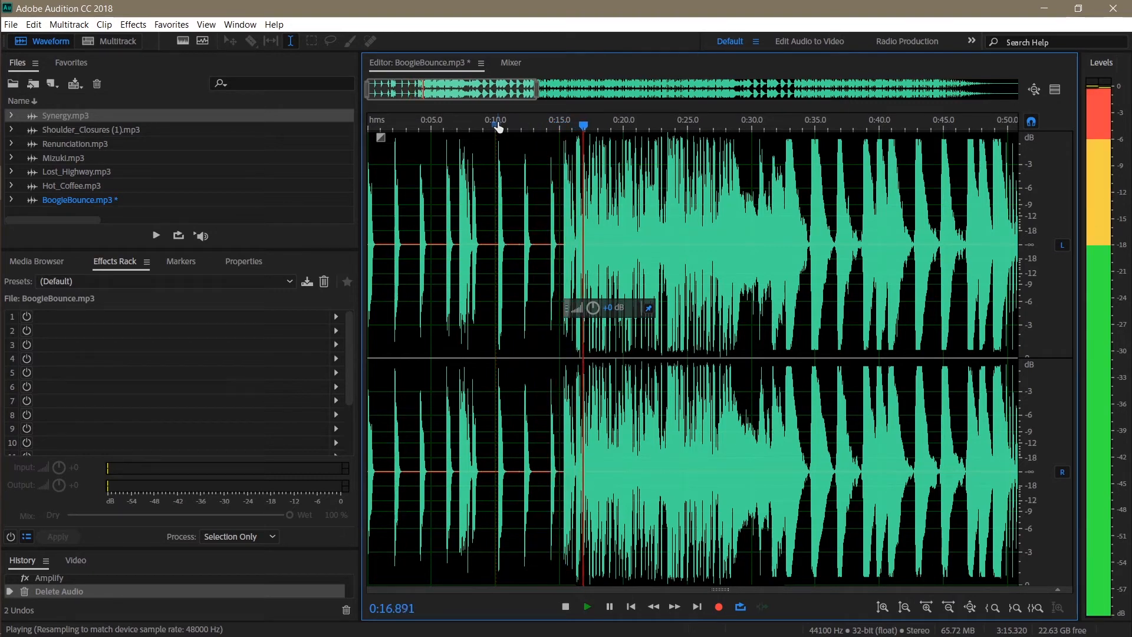
key("space")
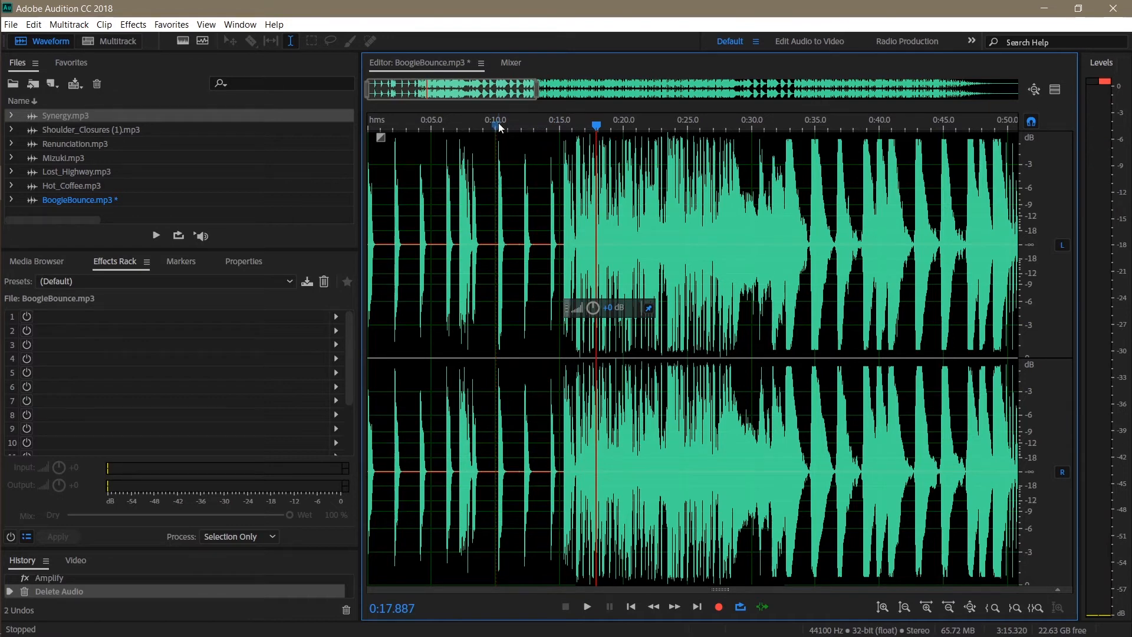
key("ctrl+z")
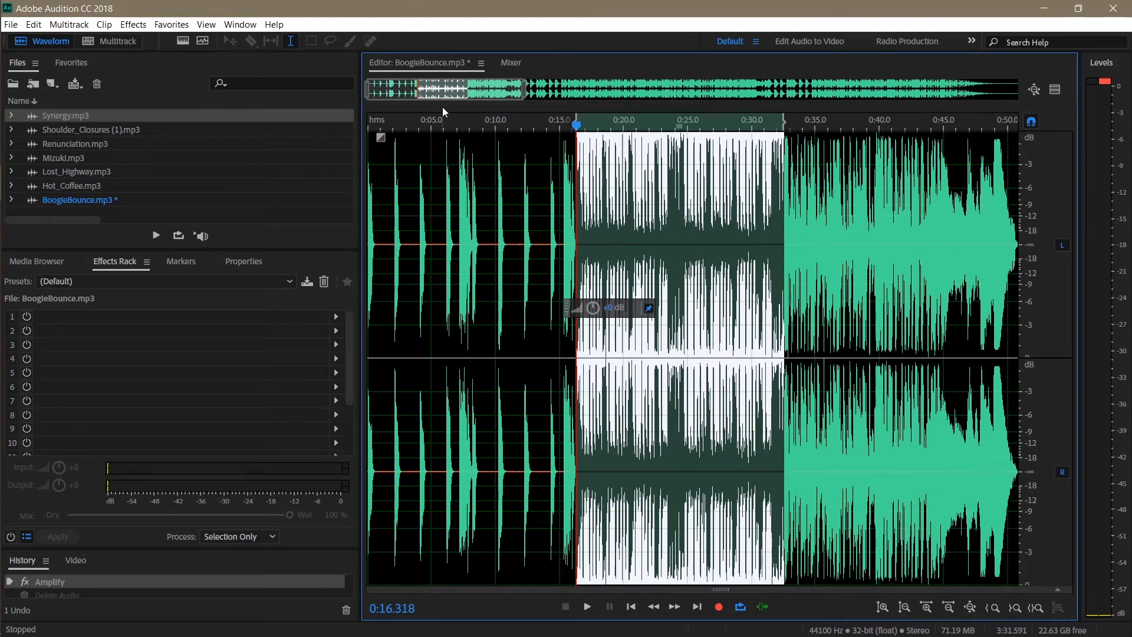
Step: Copy the selected section and paste it at the selection's end at 0:32.590, leaving nothing selected
key("ctrl+c")
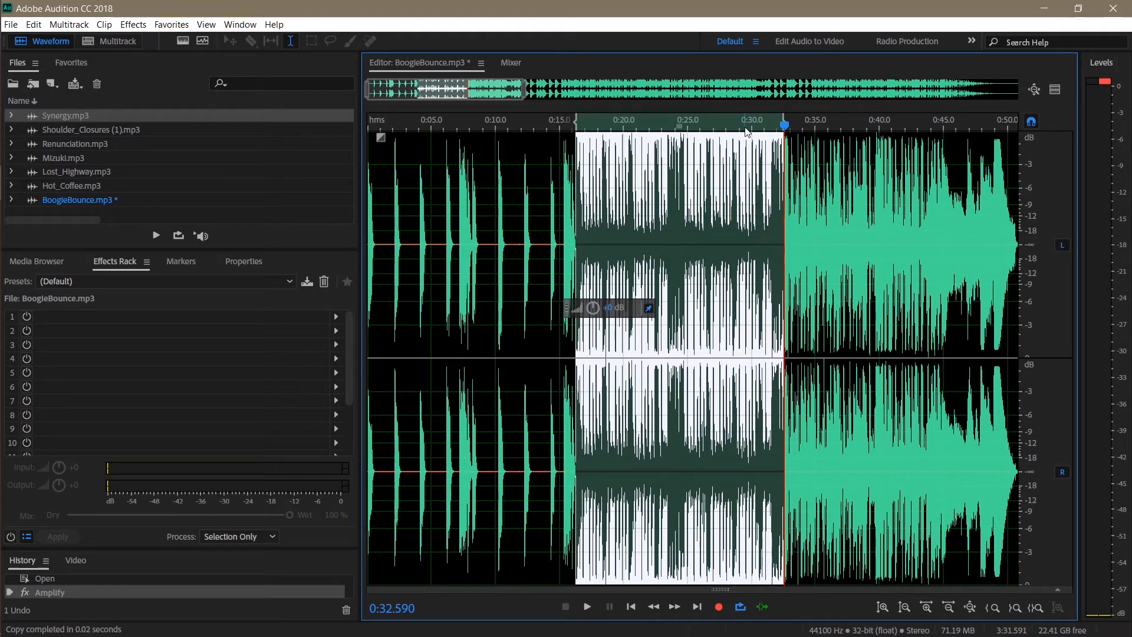
key("ctrl+shift+a")
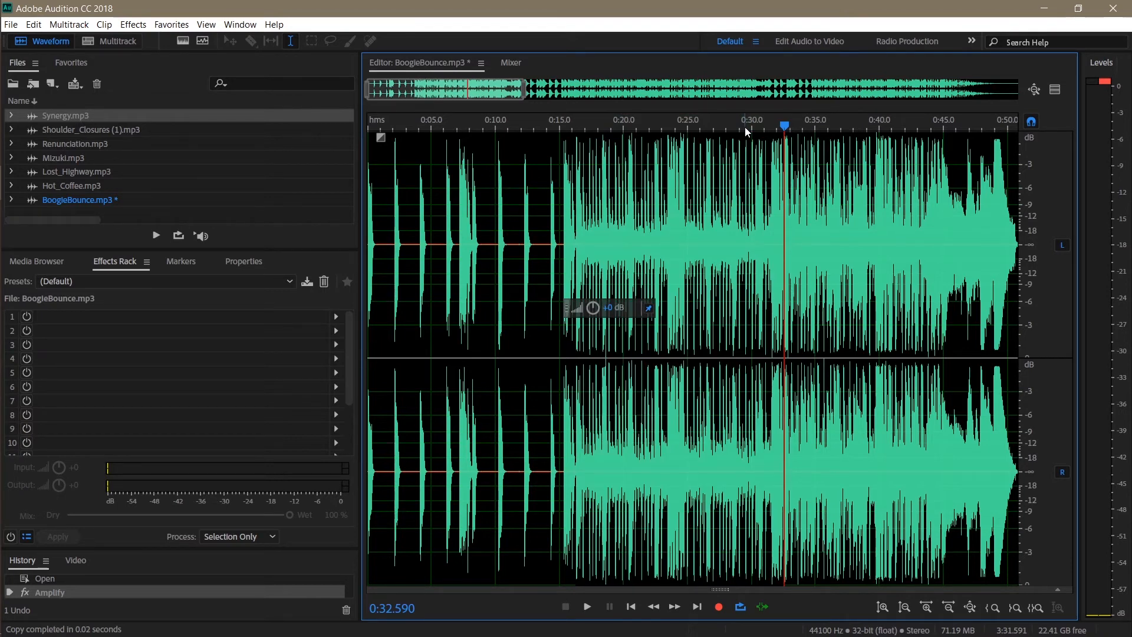
key("ctrl+v")
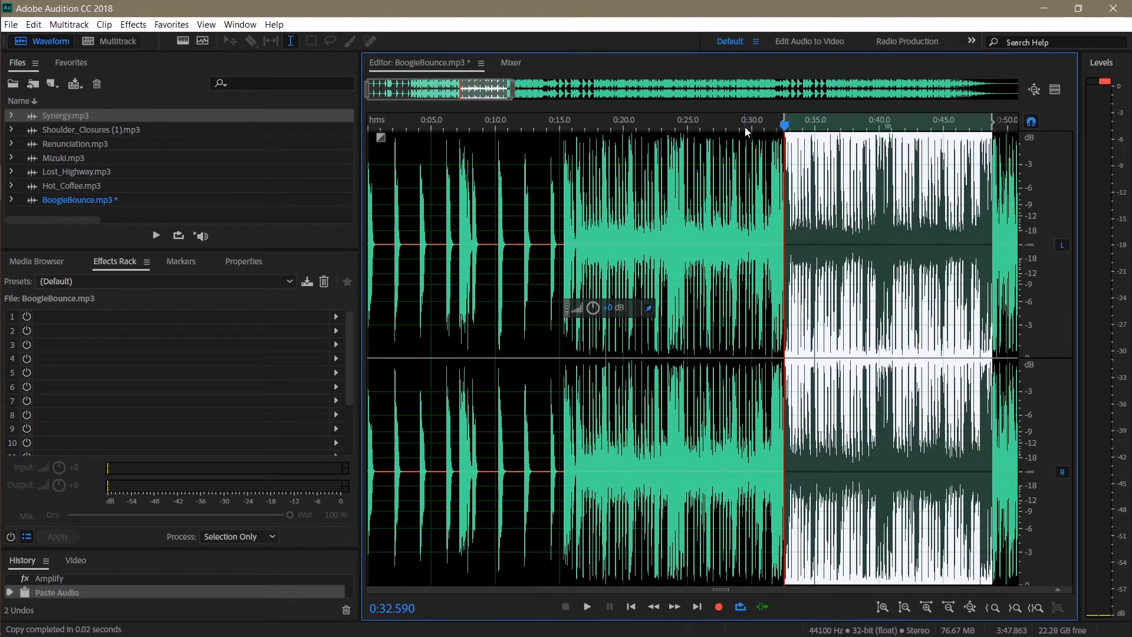
key("ctrl+shift+a")
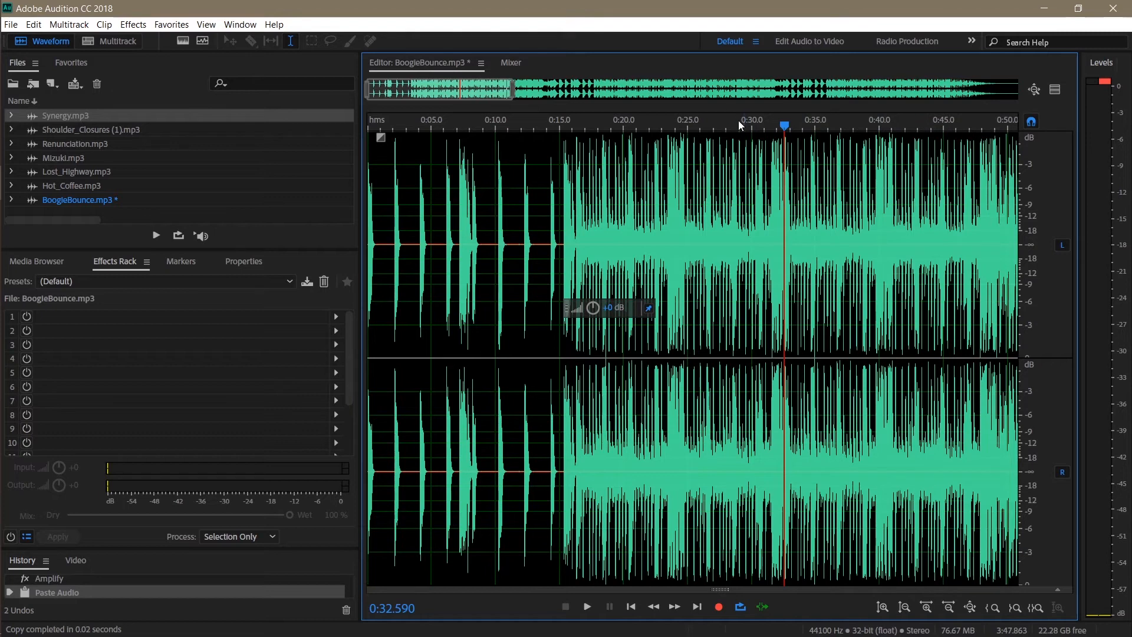
Step: Play from about 0:30 through the pasted section to hear the repeat, and undo the paste
left_click(752, 124)
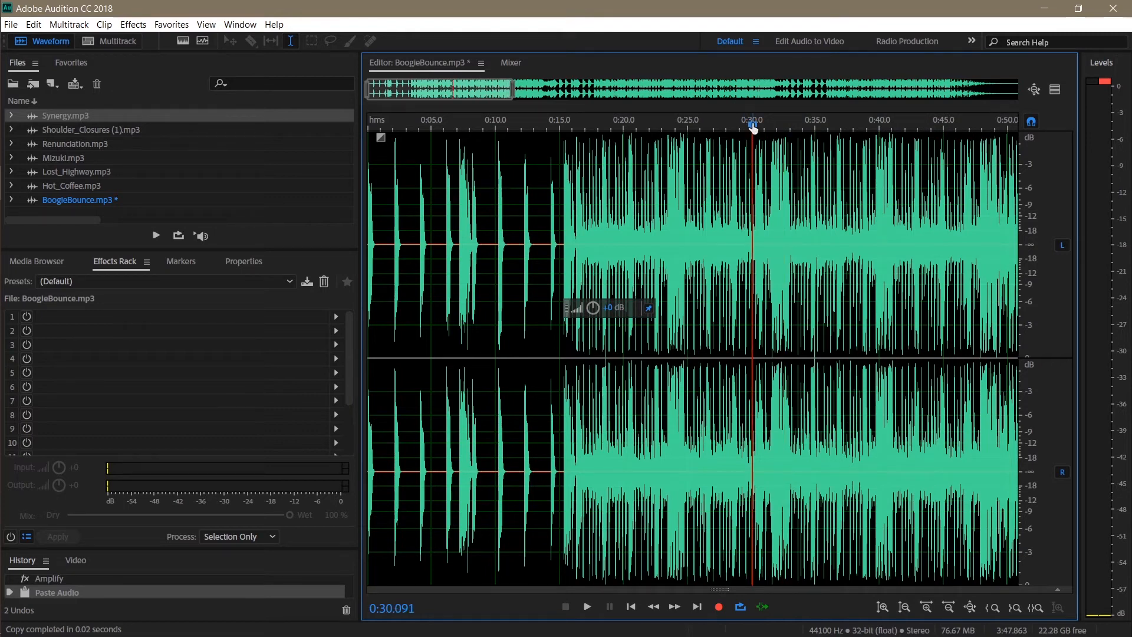
key("space")
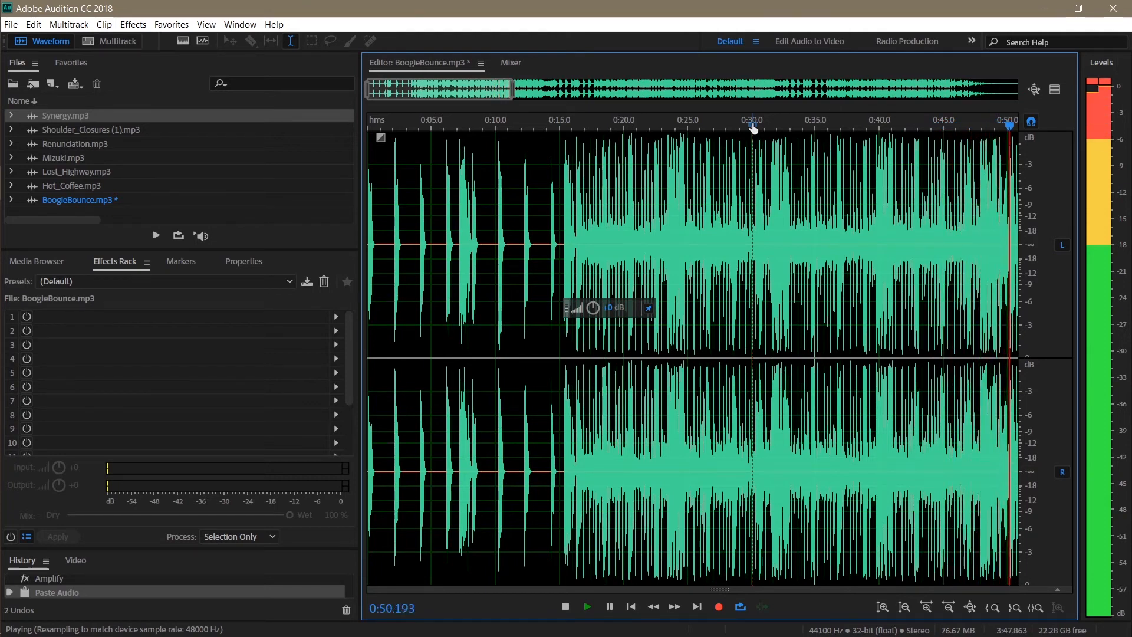
key("space")
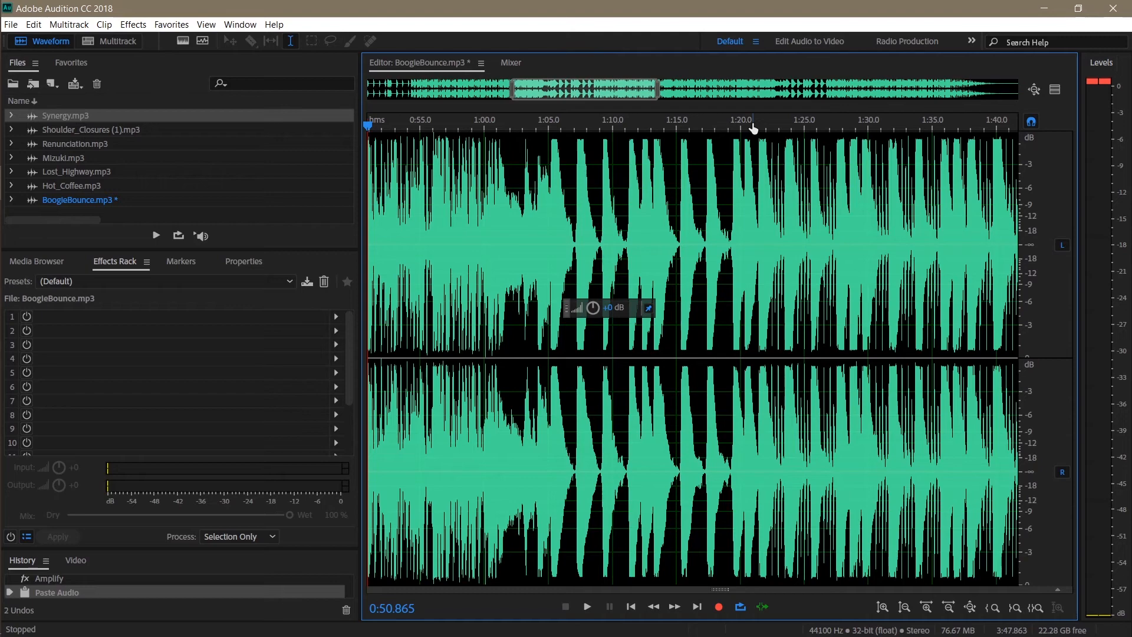
key("ctrl+z")
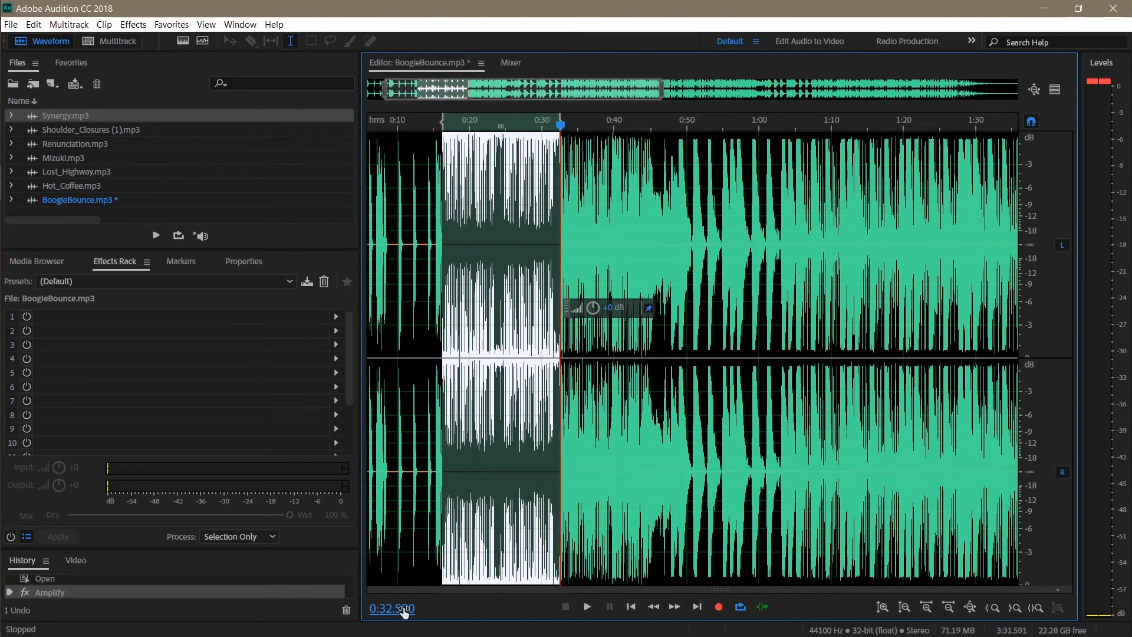
Step: Save only the selected section as "BoogieBounce Plucky Guitar.wav" in the Downloads folder
left_click(11, 25)
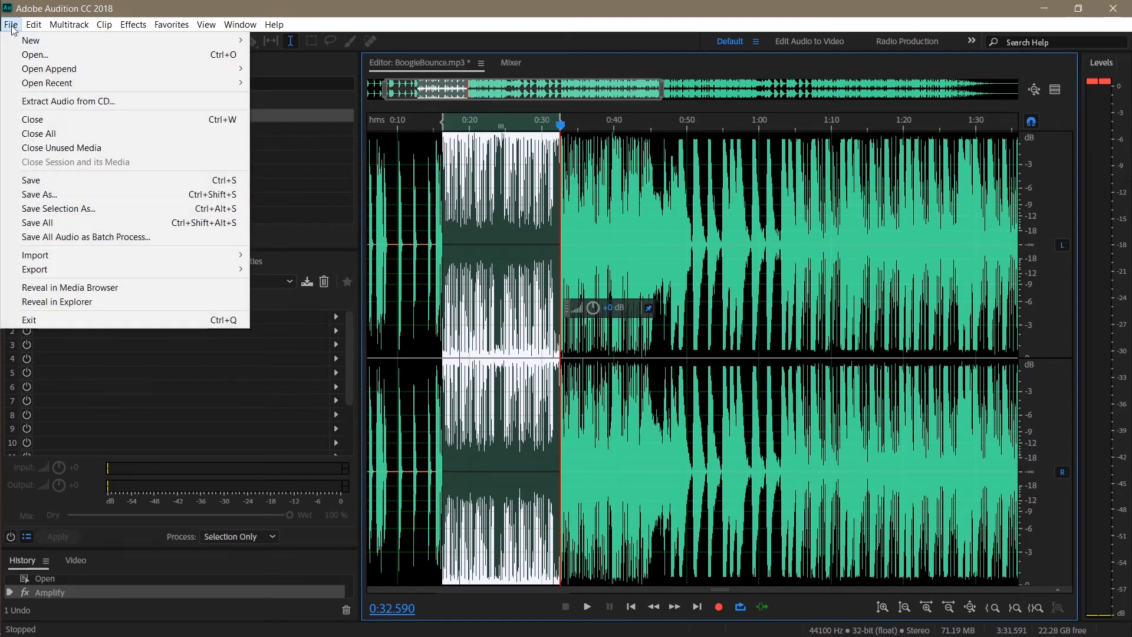
left_click(45, 211)
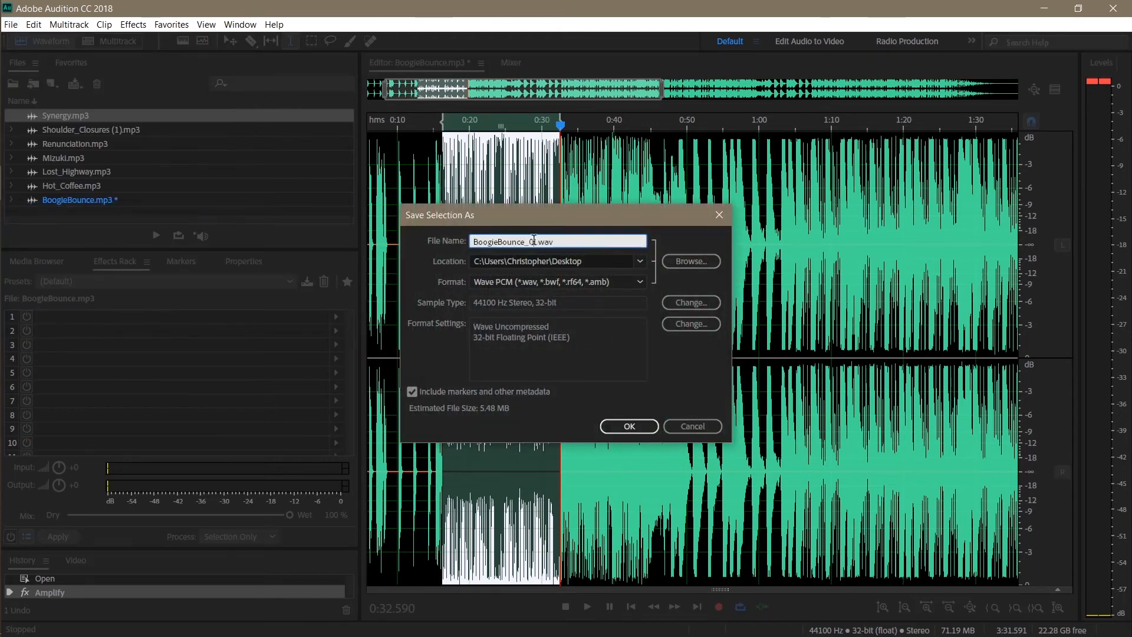
key("BackSpace")
key("BackSpace")
key("BackSpace")
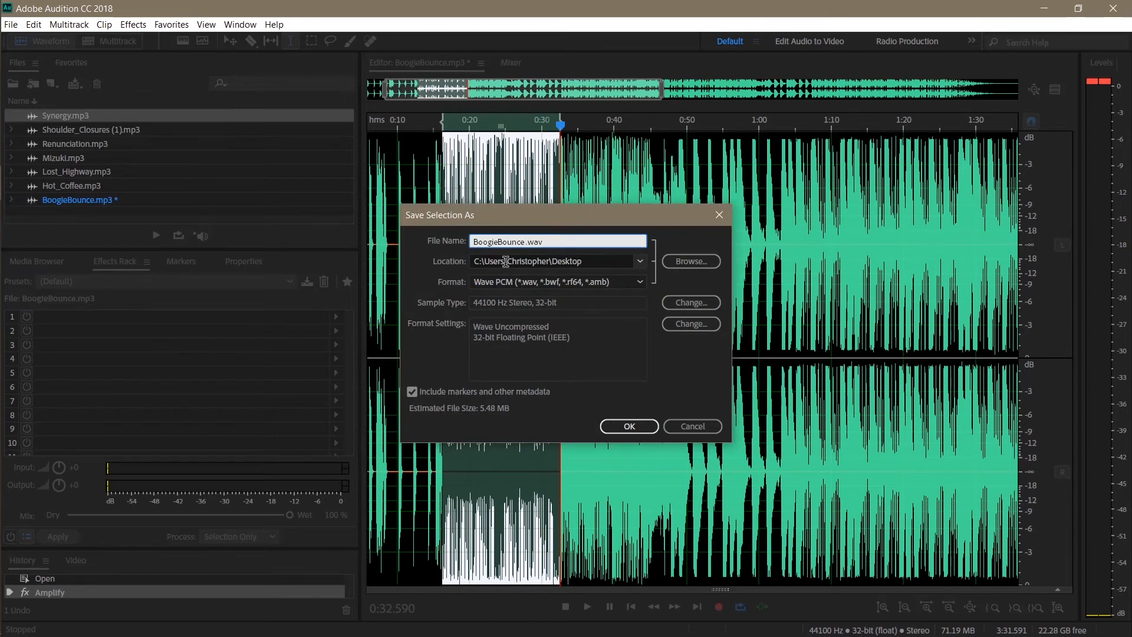
type("Plucky Guitar")
left_click(639, 262)
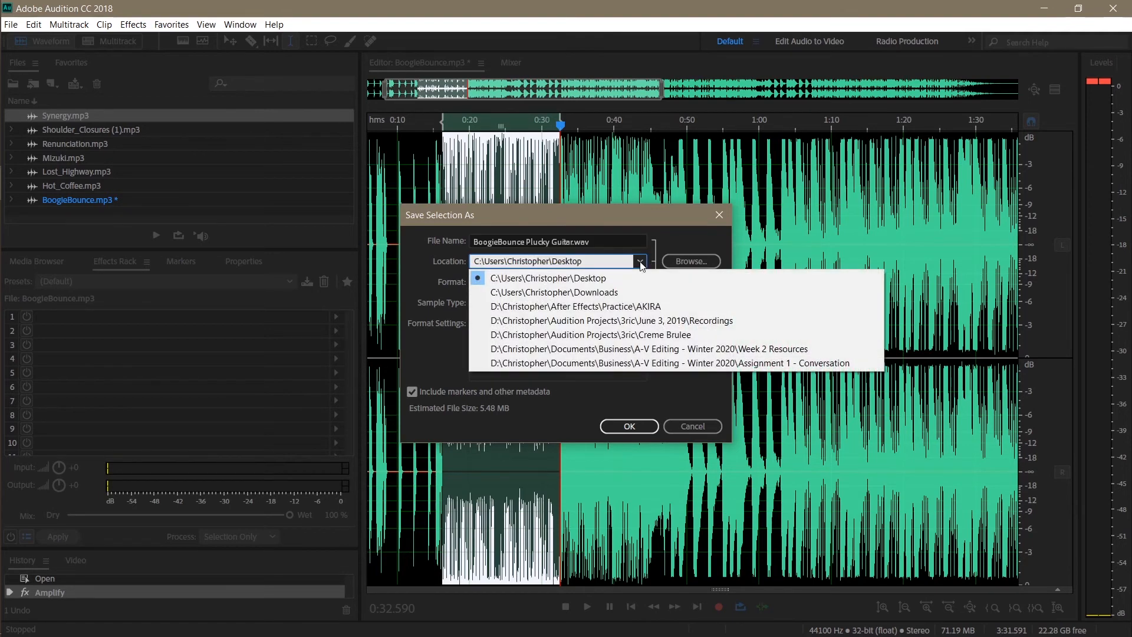
left_click(614, 290)
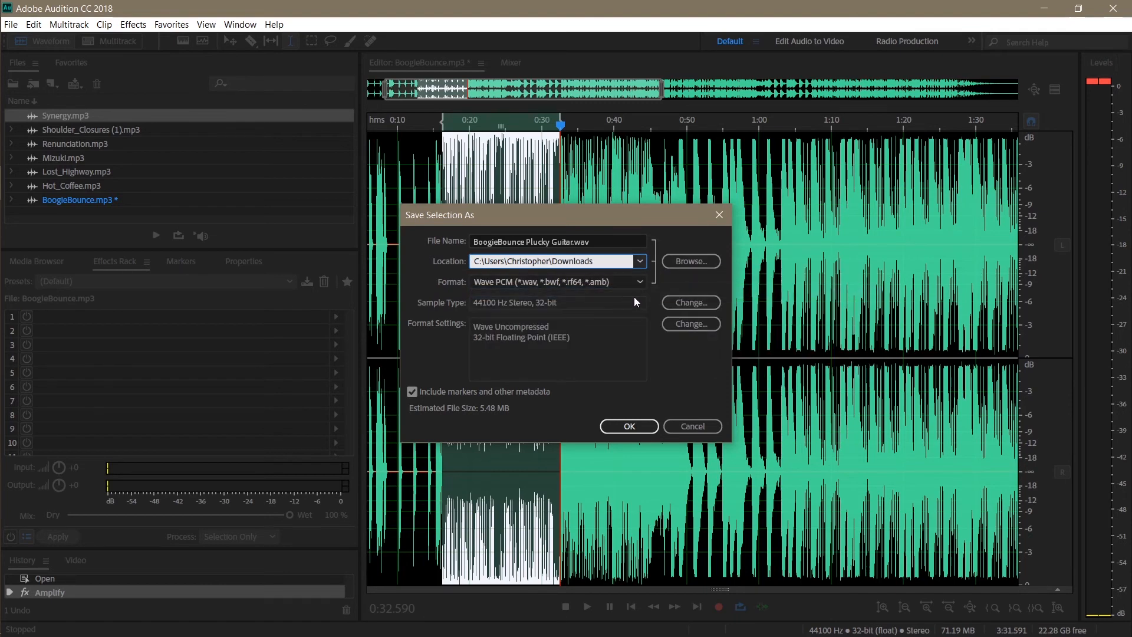
left_click(622, 426)
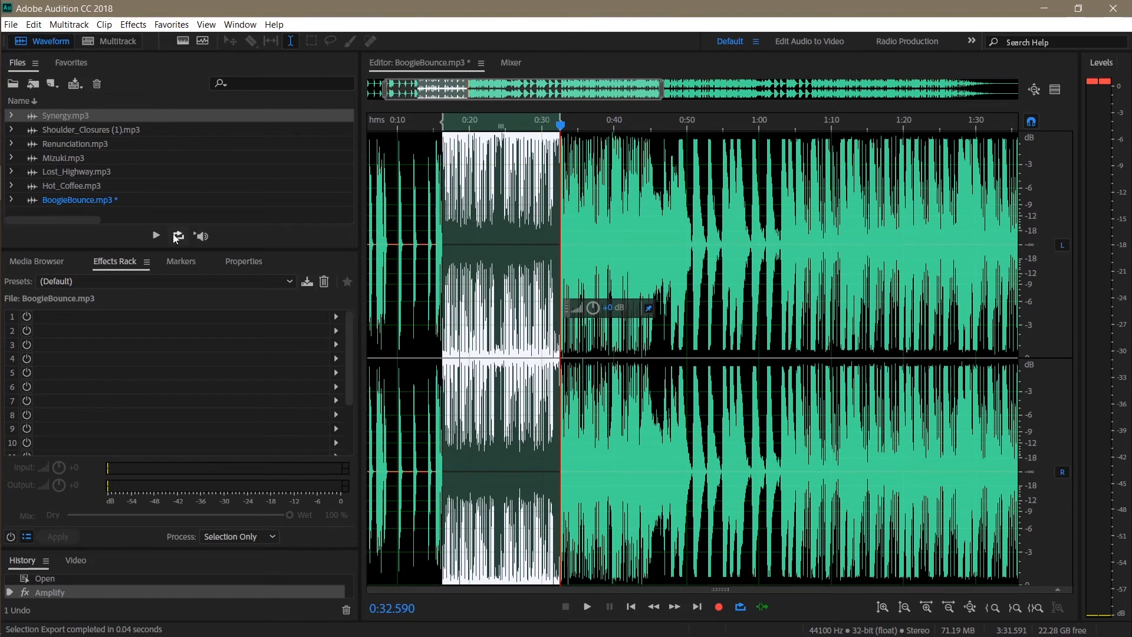
Step: Open Lost_Highway.mp3 in the waveform editor and reverse the file list's name sorting to ascending order
double_click(207, 172)
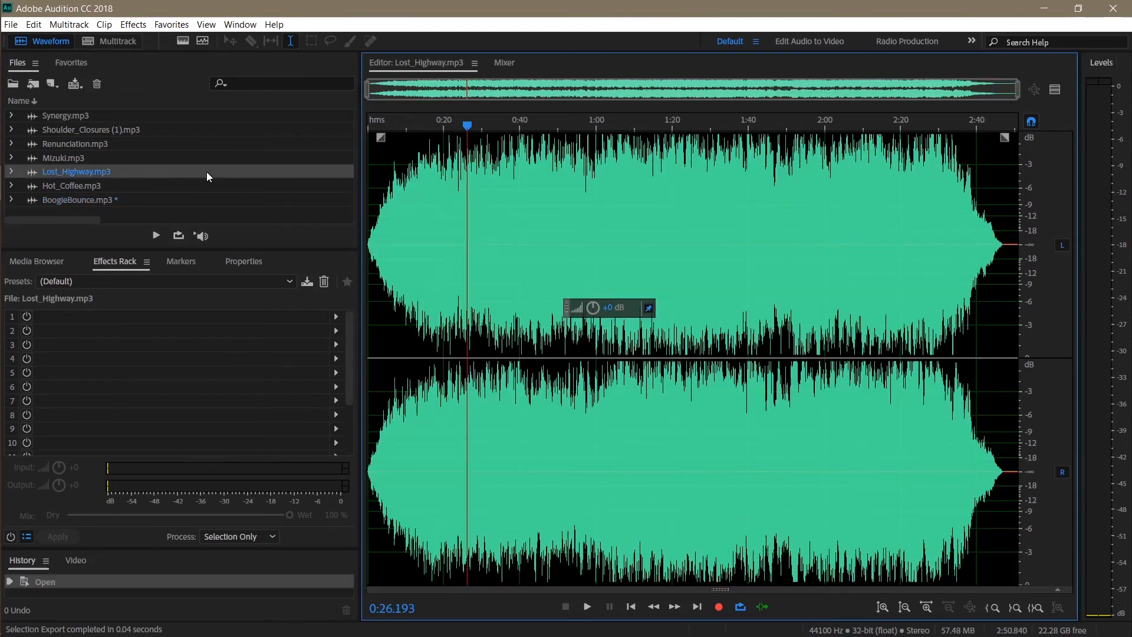
left_click(268, 98)
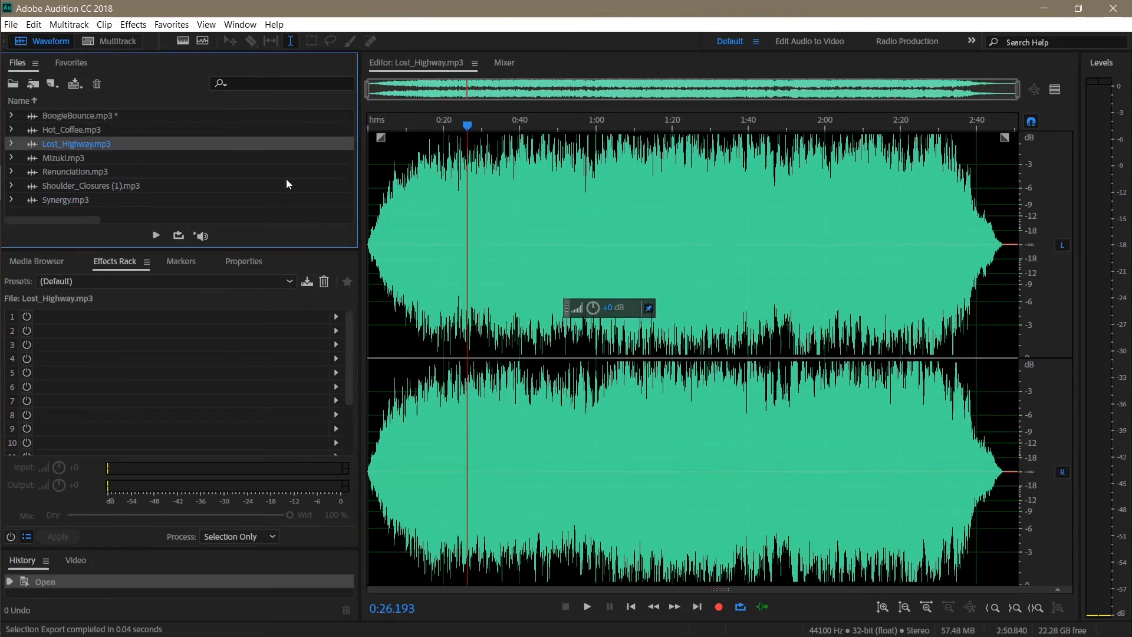
Step: Import "BoogieBounce Plucky Guitar.wav" from the Downloads folder into the project files
key("ctrl+i")
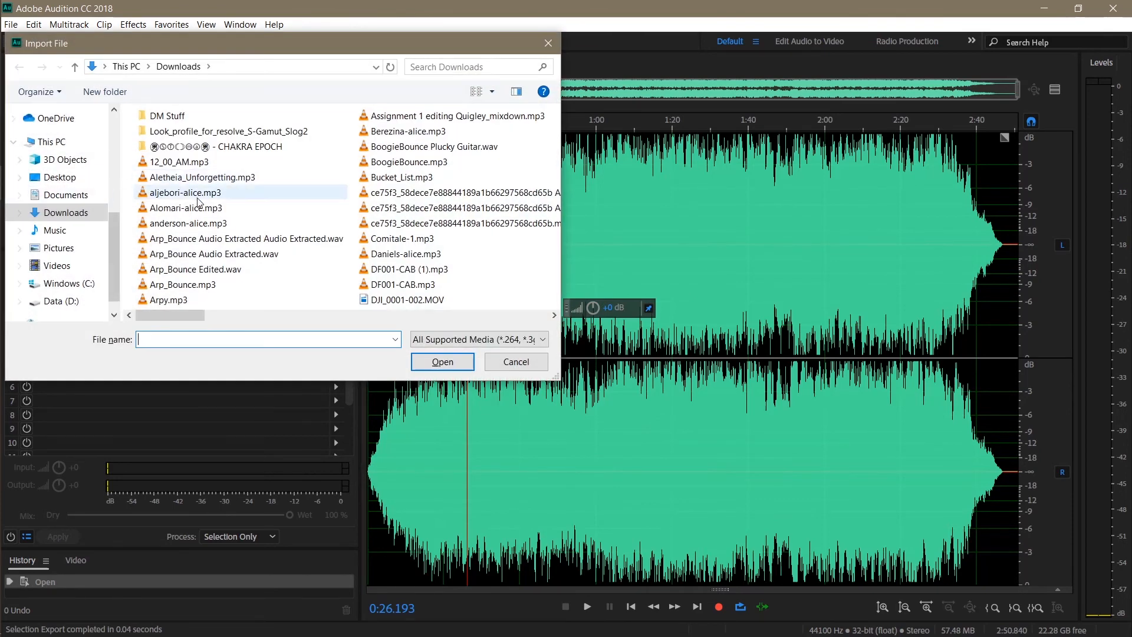
scroll(277, 233, "down", 5)
scroll(277, 233, "up", 3)
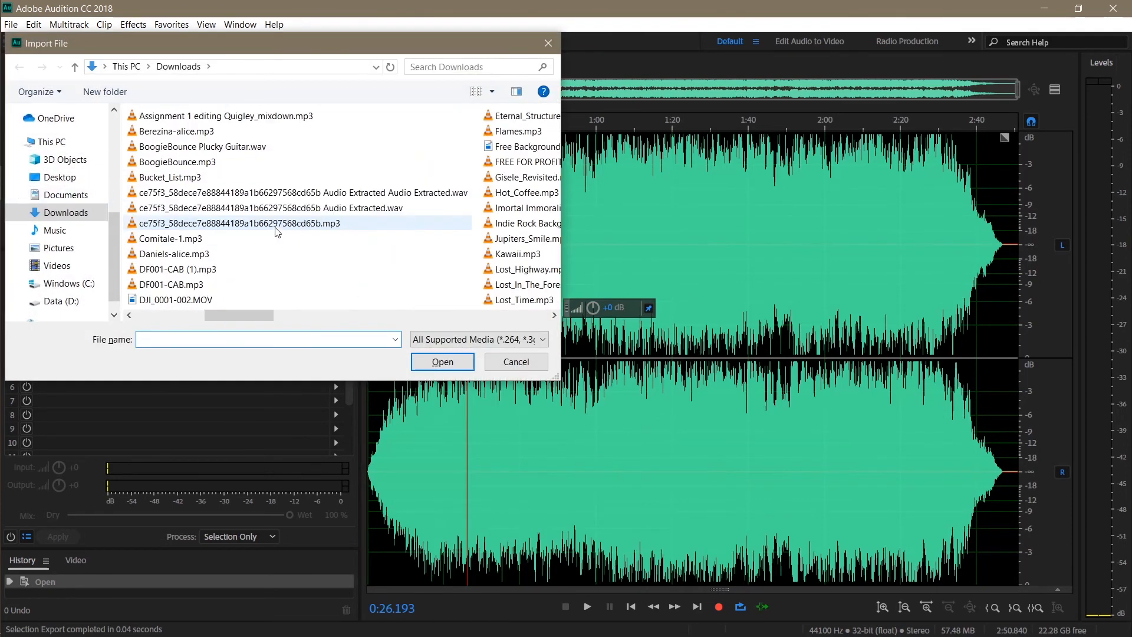
left_click(167, 148)
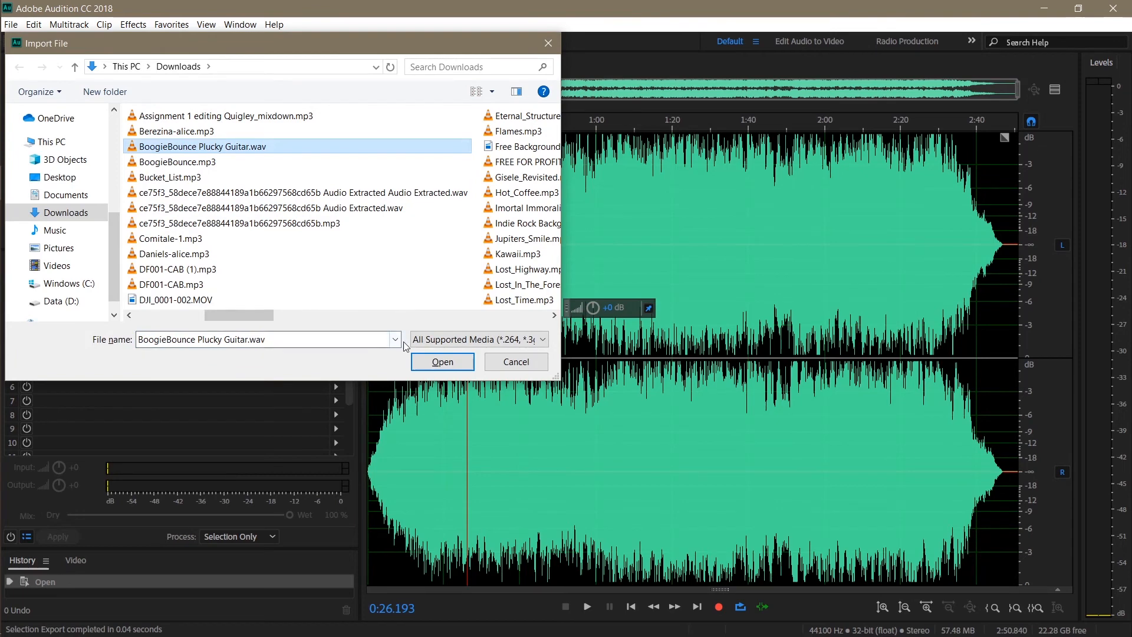
left_click(422, 361)
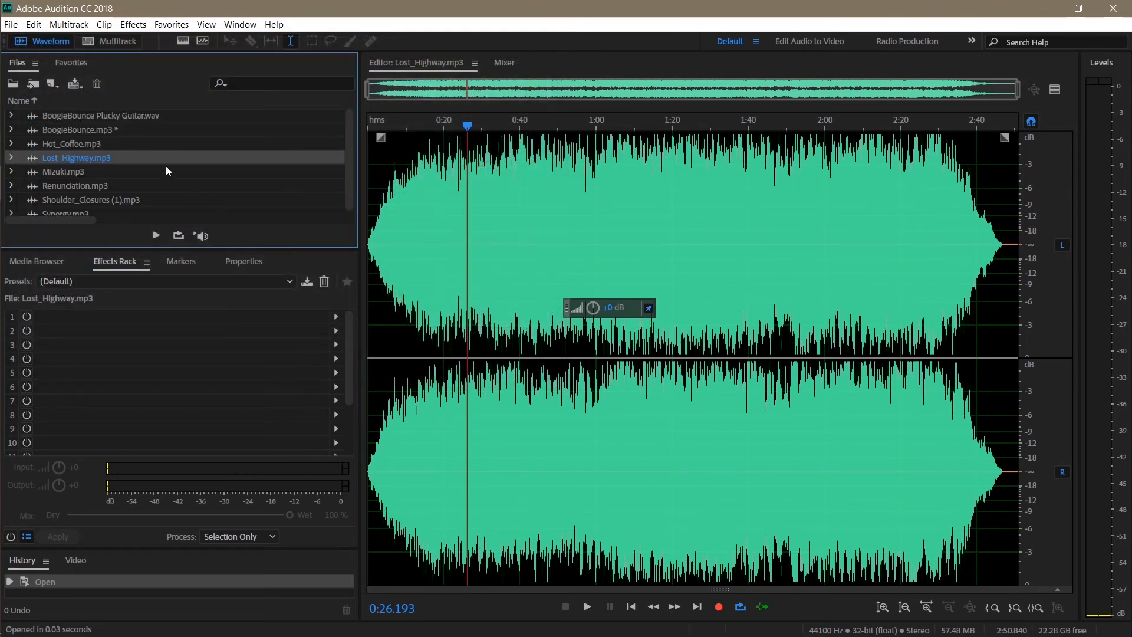
Step: Open "BoogieBounce Plucky Guitar.wav" in the waveform editor and play its first few seconds
double_click(73, 118)
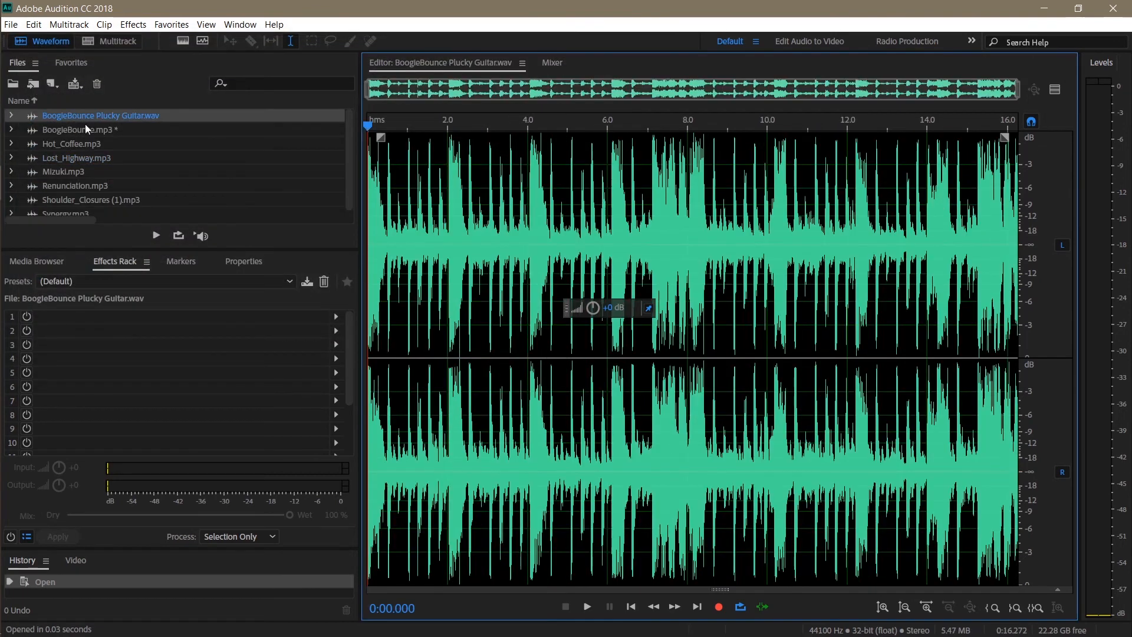
key("space")
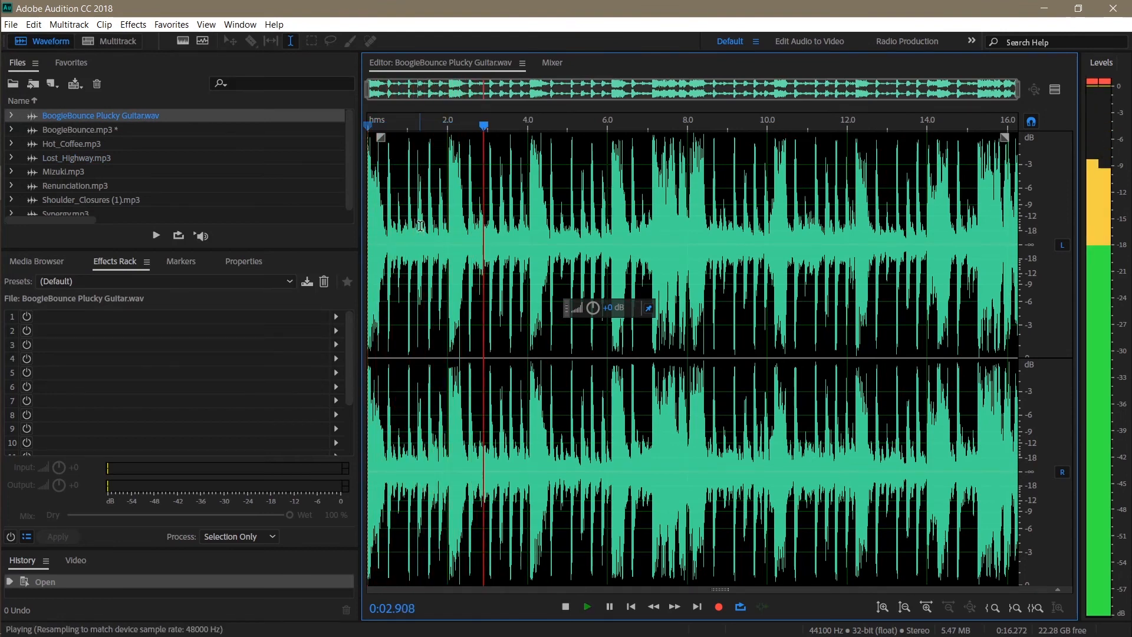
key("space")
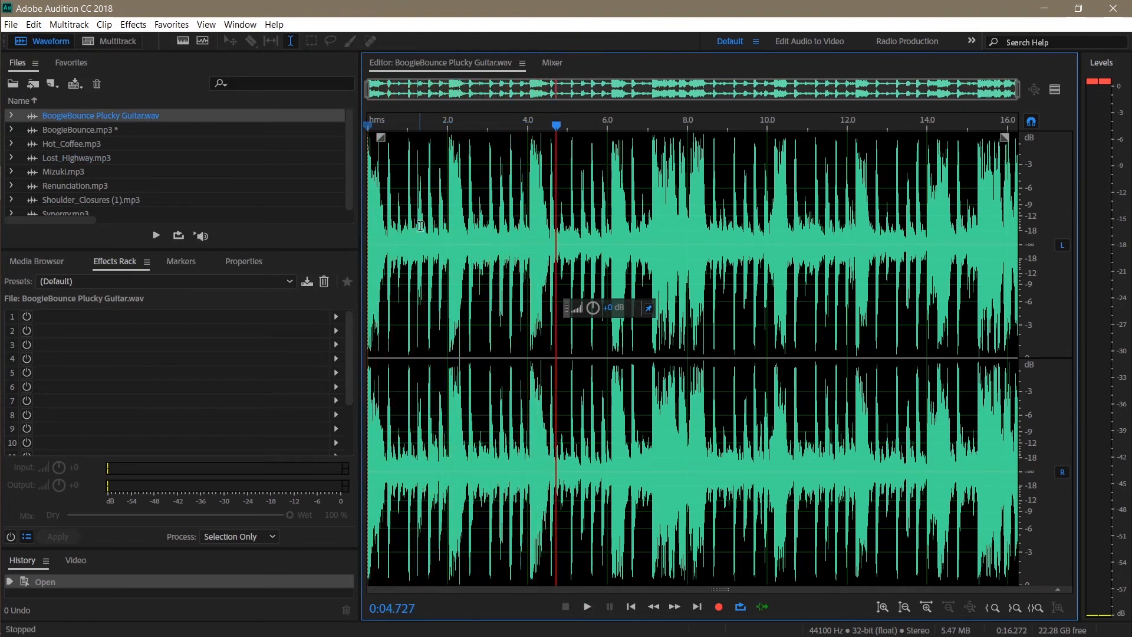